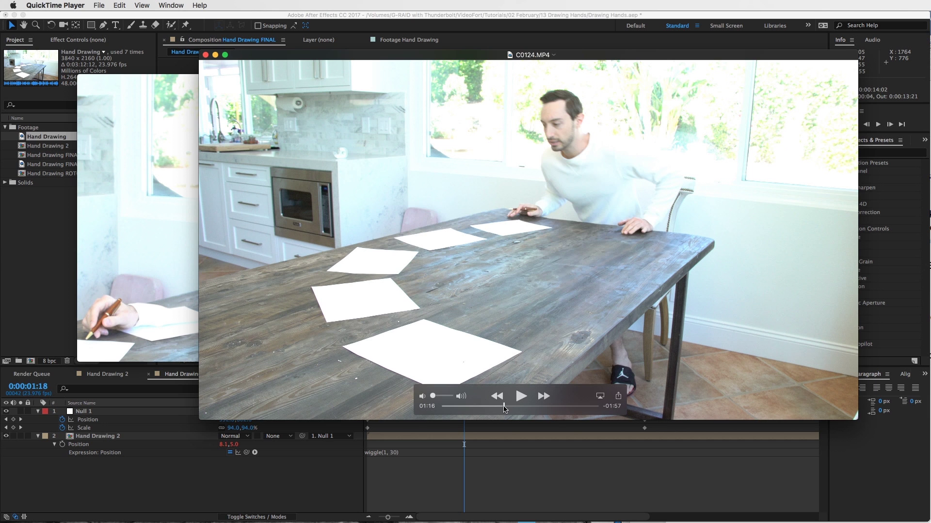
- Scrub through the C0124.MP4 footage to review the hand takes at the different sheets of paper
drag(504, 408, 512, 409)
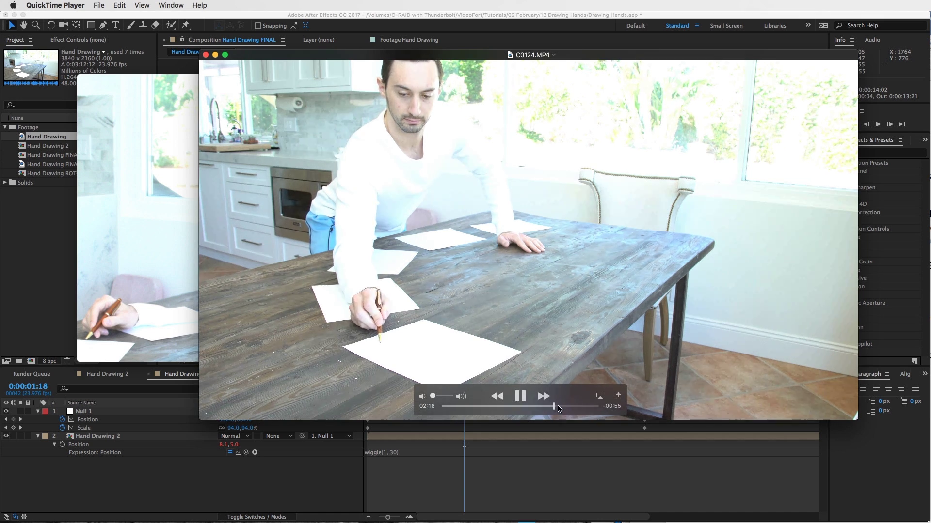
drag(558, 407, 579, 410)
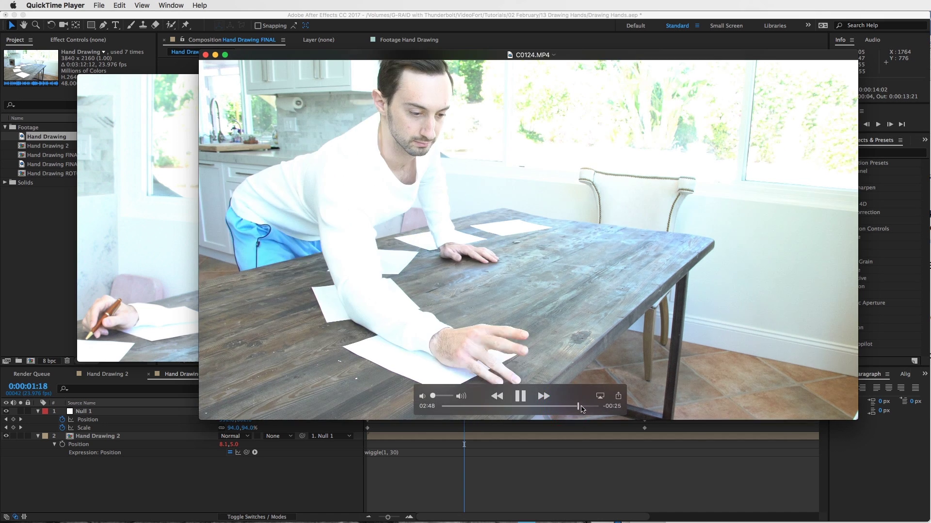
click(586, 406)
- Switch to After Effects and create a new composition from the Hand Drawing footage
key(super+Tab)
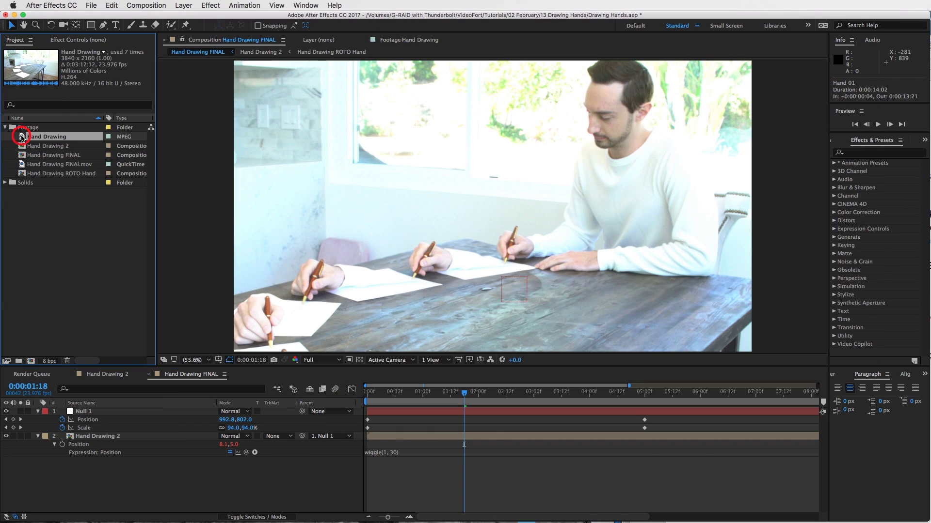
mouse_move(22, 138)
mouse_down()
mouse_move(48, 330)
mouse_move(41, 347)
mouse_move(29, 141)
mouse_move(41, 352)
mouse_move(31, 361)
mouse_up()
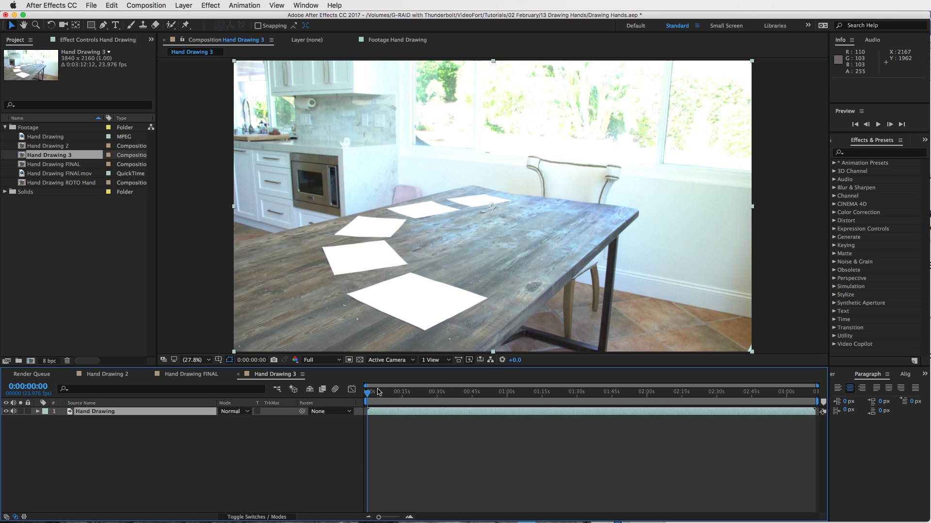
- Trim the Hand Drawing layer to about 31 seconds of the first-sheet take and start it at 0:00:00:00
mouse_move(393, 395)
mouse_down()
mouse_move(424, 396)
mouse_move(406, 395)
mouse_up()
drag(368, 411, 406, 412)
drag(406, 395, 479, 395)
drag(815, 411, 402, 411)
click(409, 393)
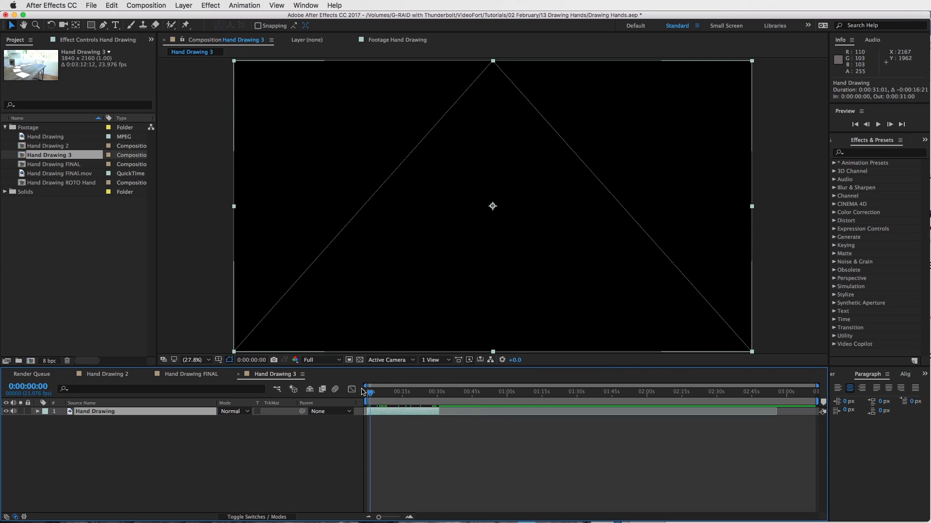
key(Home)
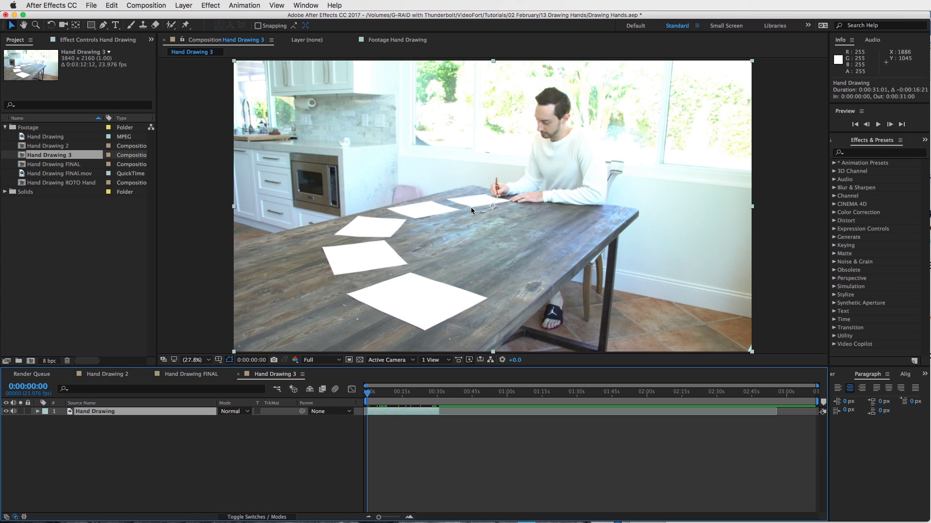
- Duplicate the trimmed Hand Drawing layer and extend the copy's out point to 0:01:25:03
click(408, 413)
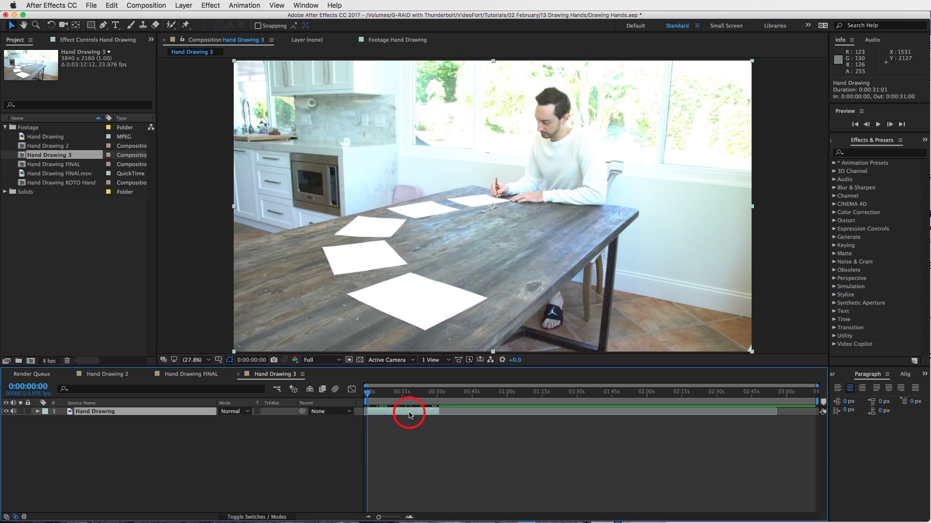
key(super+d)
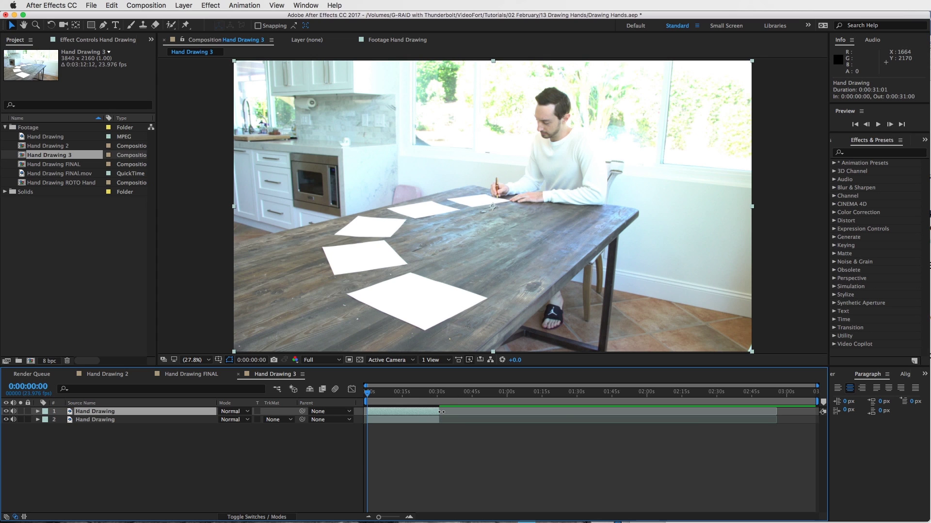
drag(441, 411, 565, 411)
- Trim the duplicate's beginning to the second-sheet take at 0:00:47:16 and move the clip to the composition start
drag(440, 391, 480, 394)
click(487, 394)
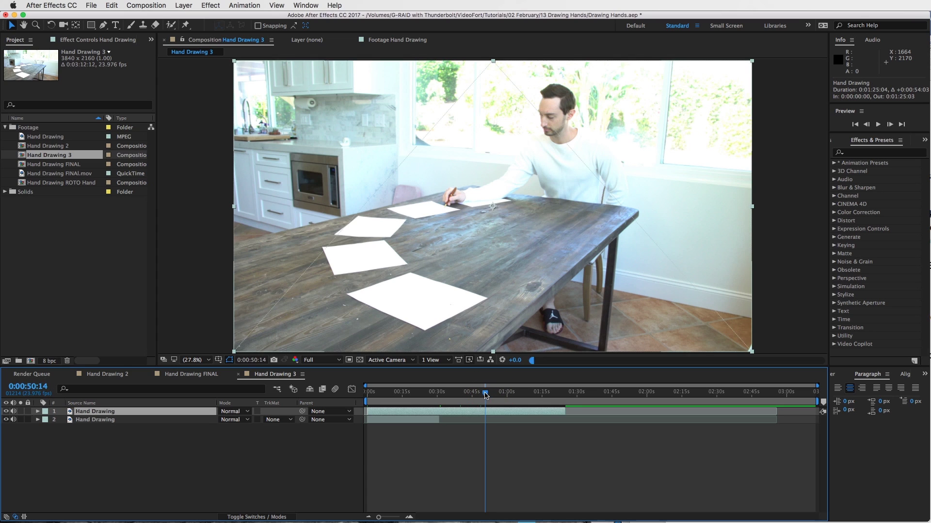
click(478, 393)
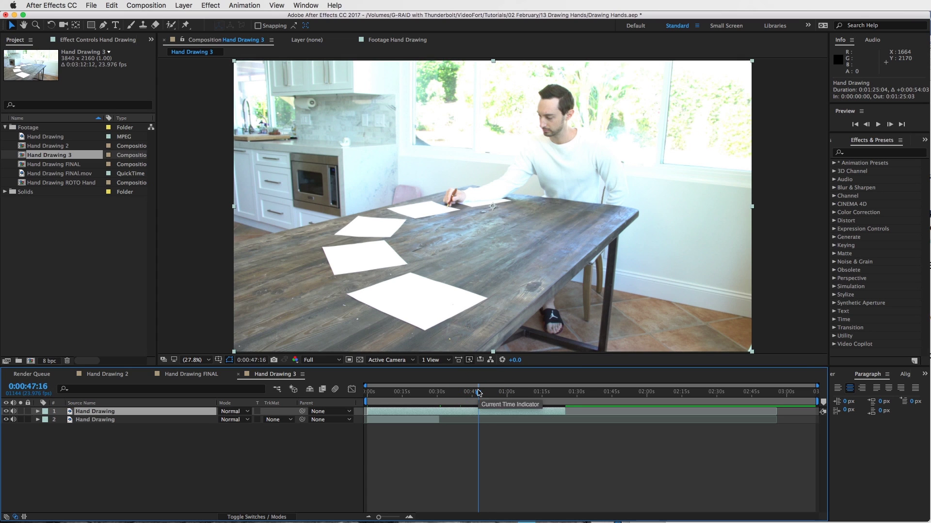
drag(367, 411, 483, 410)
drag(539, 414, 367, 391)
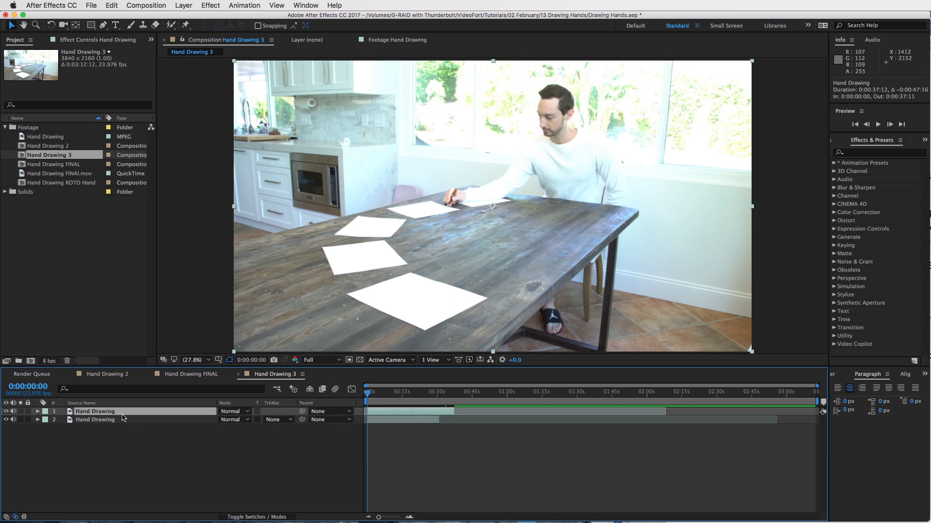
- Rename the duplicated top layer Hand 02
click(104, 412)
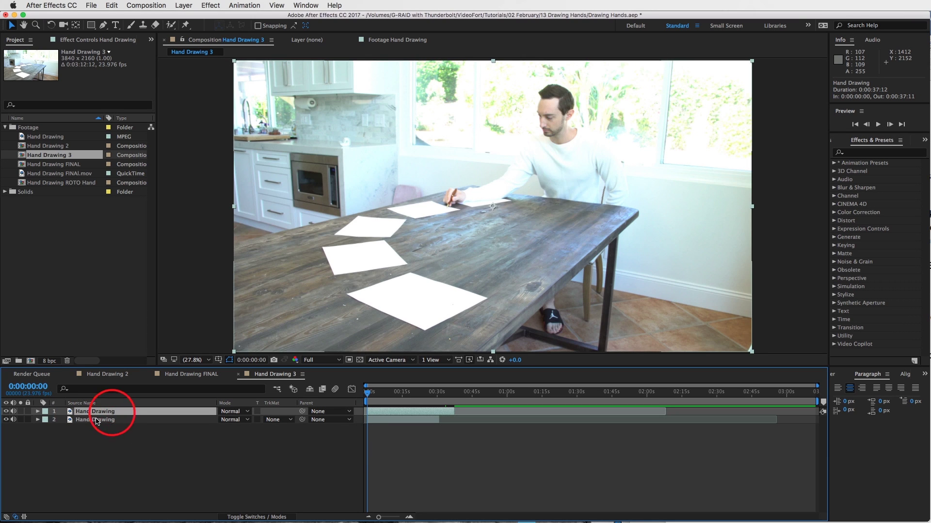
key(Return)
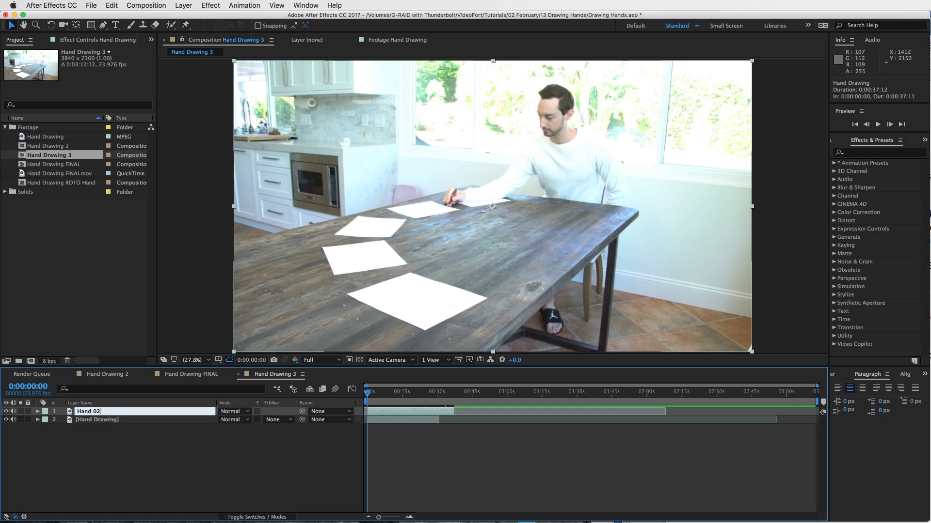
text(Hand 02)
key(Return)
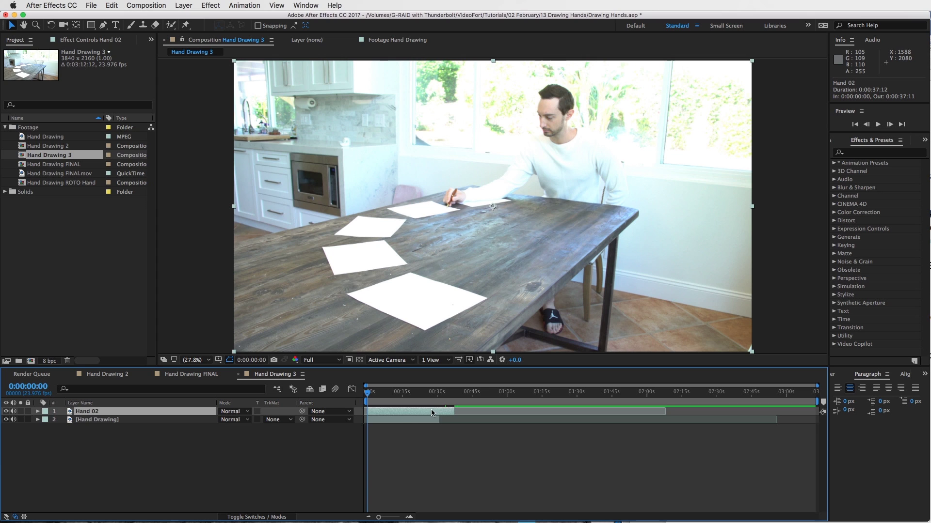
- Build layers Hand 03, Hand 04, Hand 05 and Hand 06 from trimmed duplicates of the footage, aligned near the composition start
click(419, 413)
drag(371, 393, 506, 411)
key(Home)
key(=)
key(ctrl+d)
key(ctrl+shift+d)
key(alt+[)
key(ctrl+shift+d)
key(Home)
key(alt+[)
key(ctrl+shift+d)
key(Home)
key(alt+[)
key(alt+[)
key(alt+])
key(Home)
key(bracketleft)
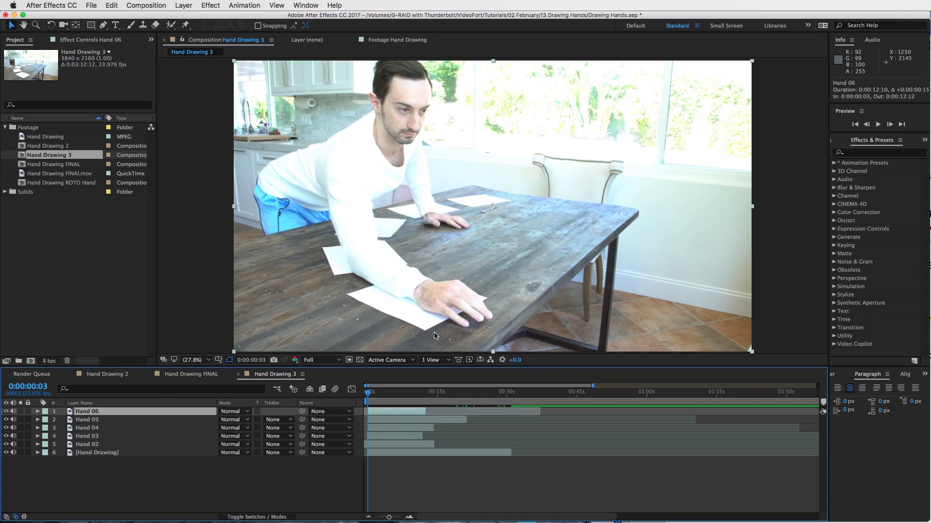
click(95, 444)
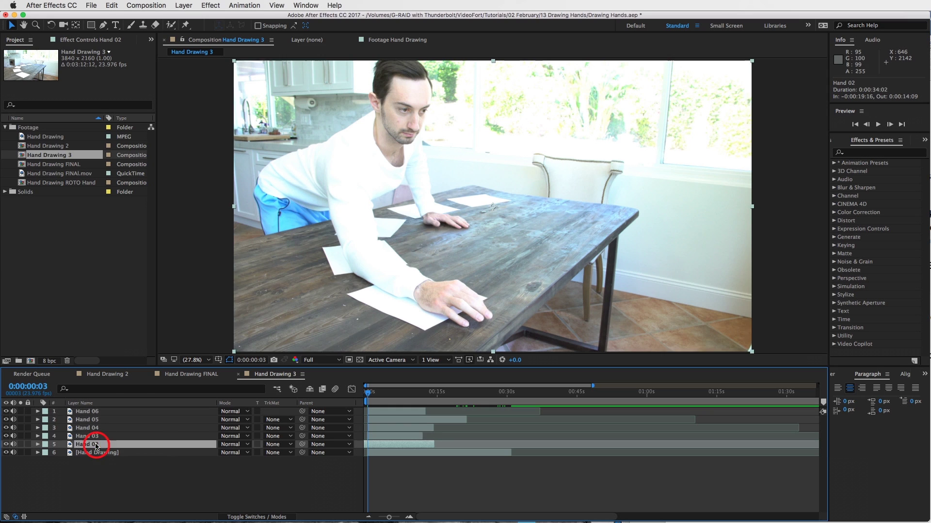
click(93, 436)
click(93, 412)
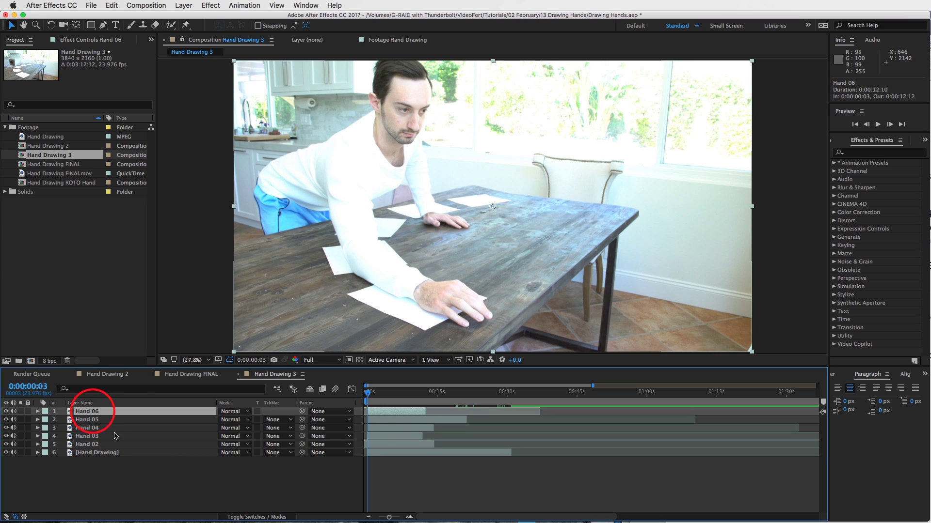
shift+click(94, 445)
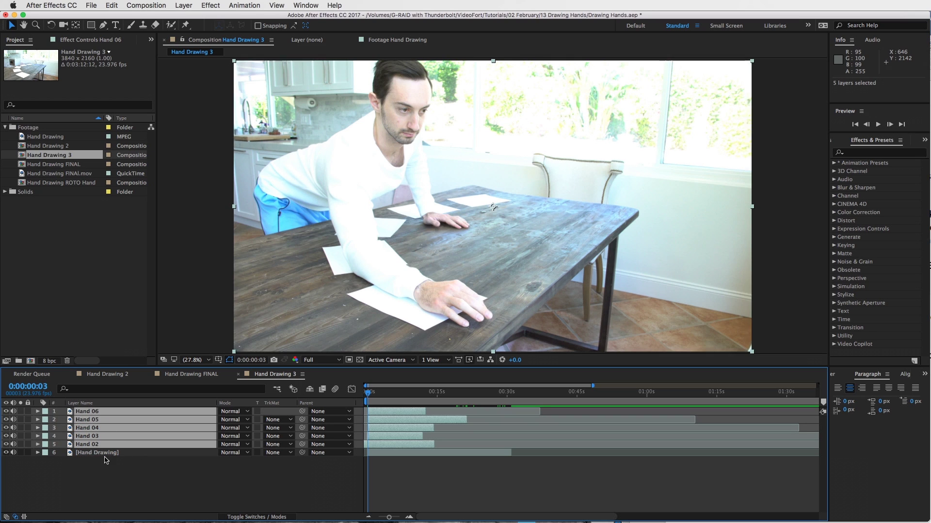
- Rename the bottom Hand Drawing layer Hand Main with Actor
click(103, 455)
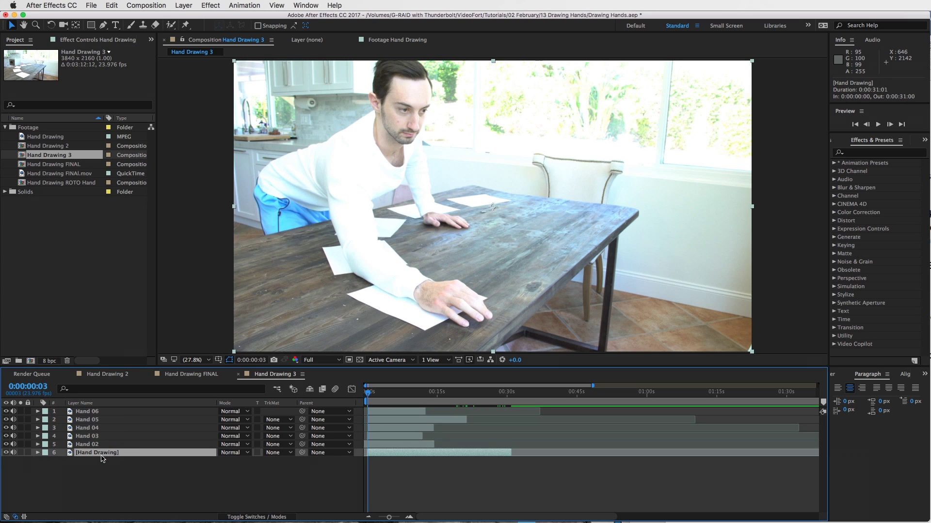
key(Return)
text(Hand Main)
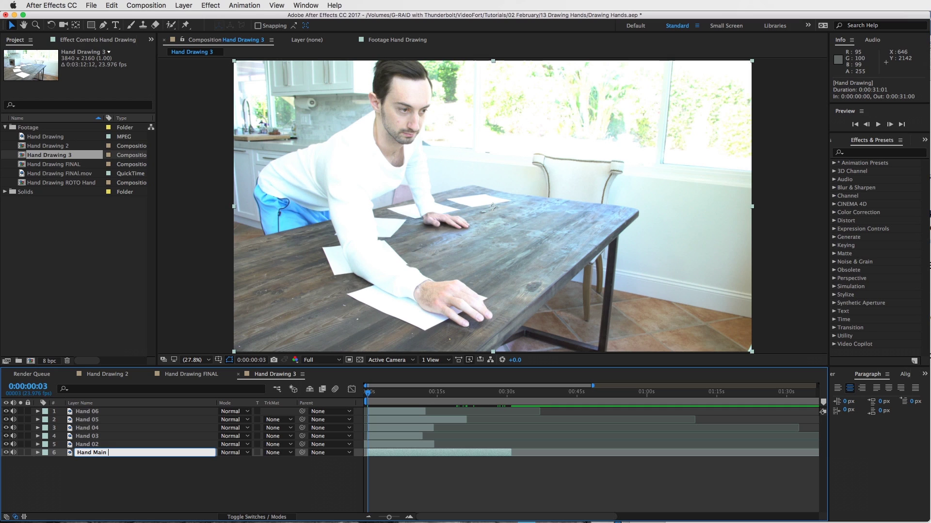
text( with Actor)
key(Return)
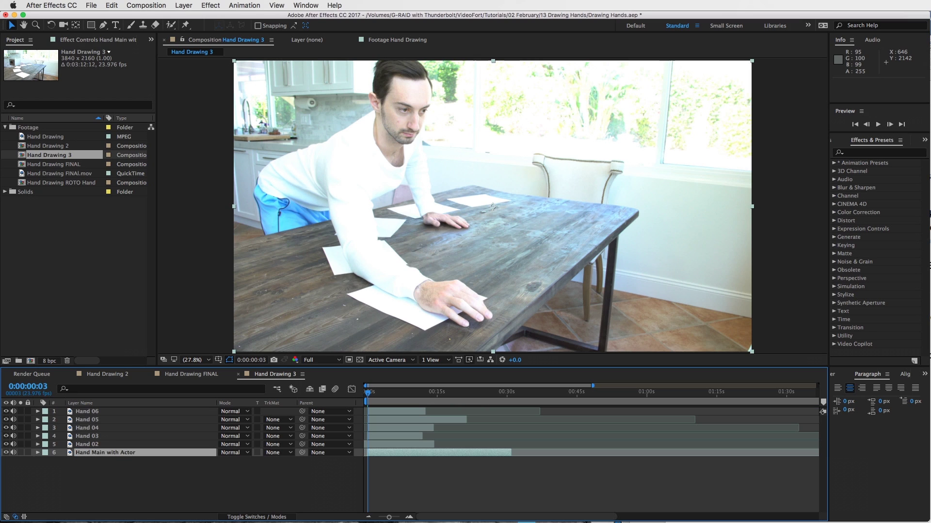
- Set the opacity of layers Hand 02 through Hand 06 to 50%
click(90, 411)
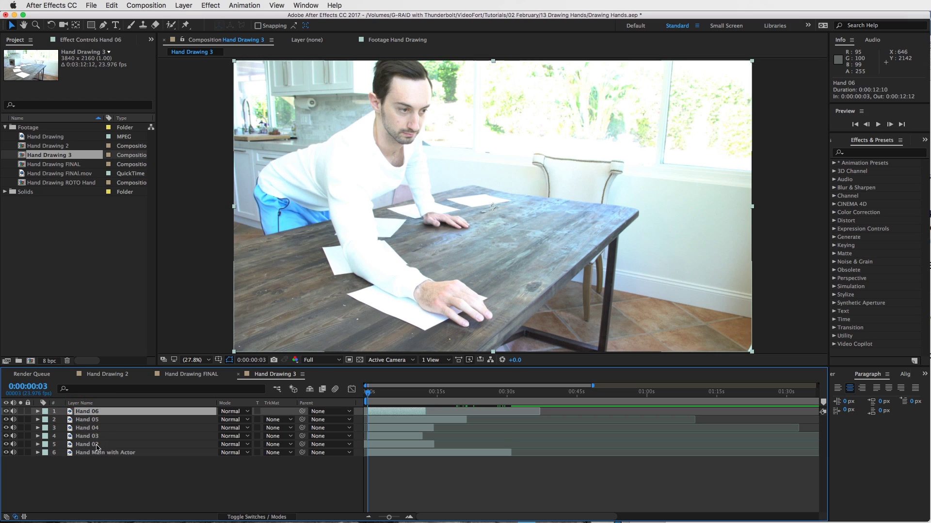
shift+click(92, 444)
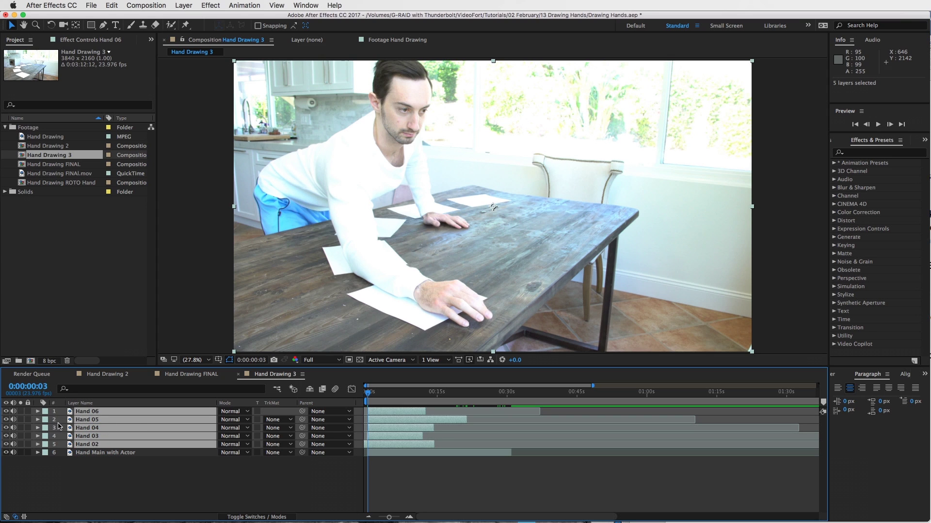
key(t)
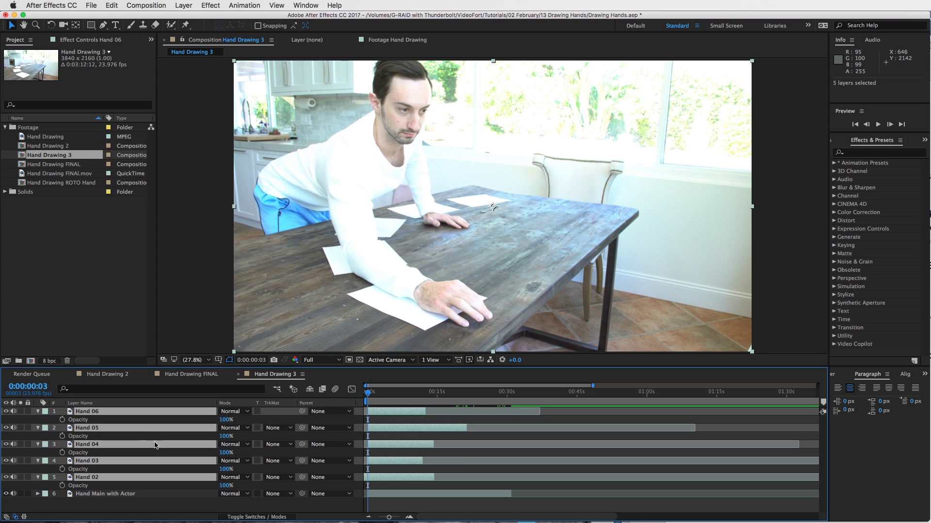
click(227, 419)
text(50)
key(Return)
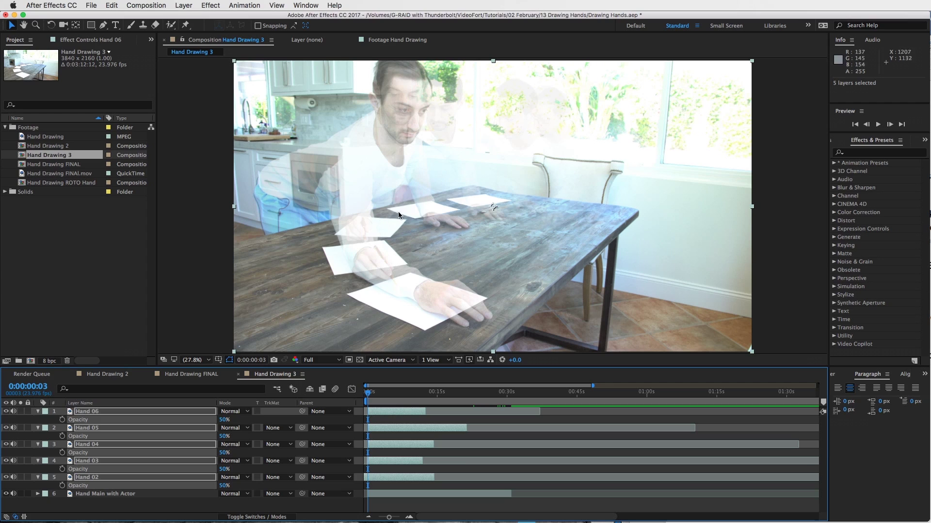
- Set the opacity of layers Hand 02 through Hand 06 to 100%, then collapse their properties and deselect them
click(225, 421)
text(100)
key(Return)
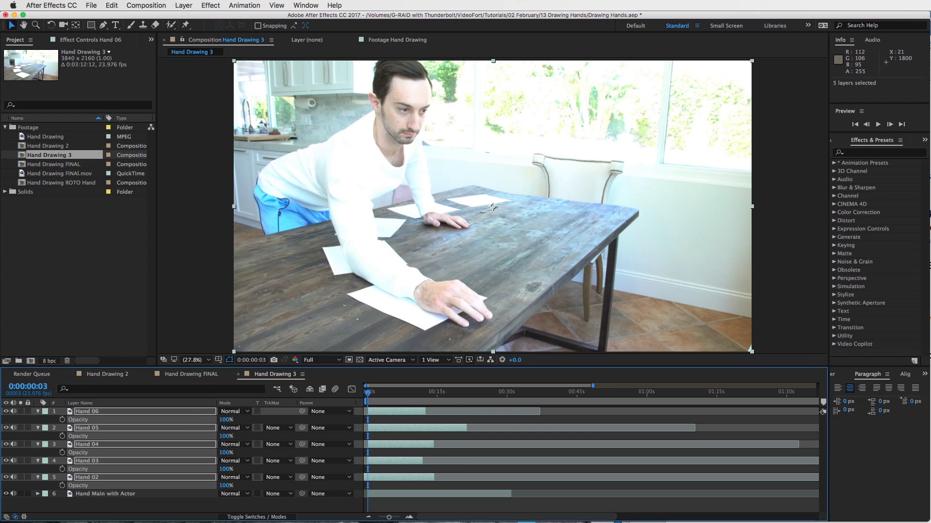
click(38, 413)
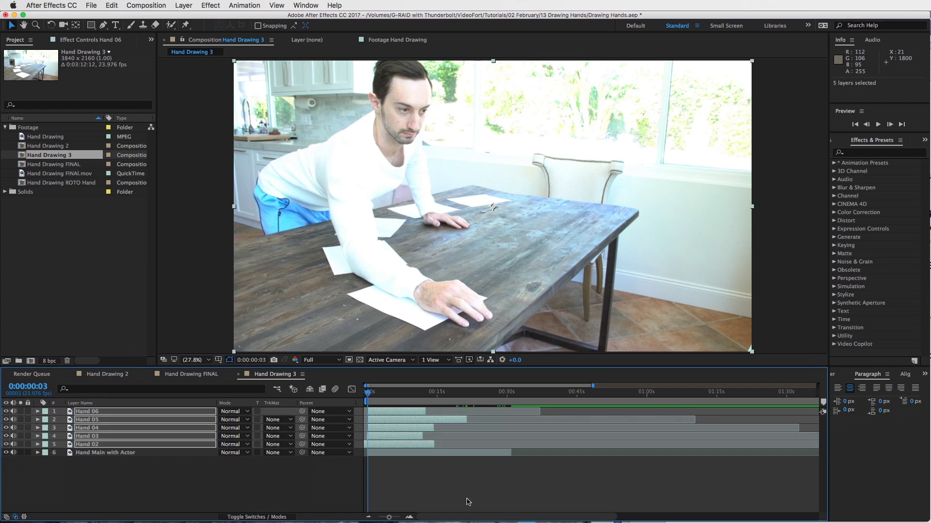
click(444, 482)
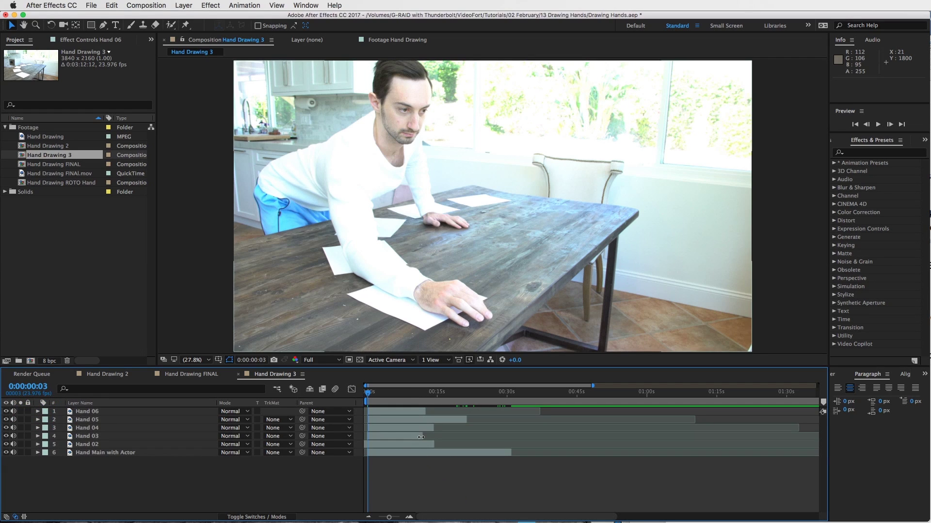
- Hide and mute layers Hand 03 through Hand 06
click(97, 414)
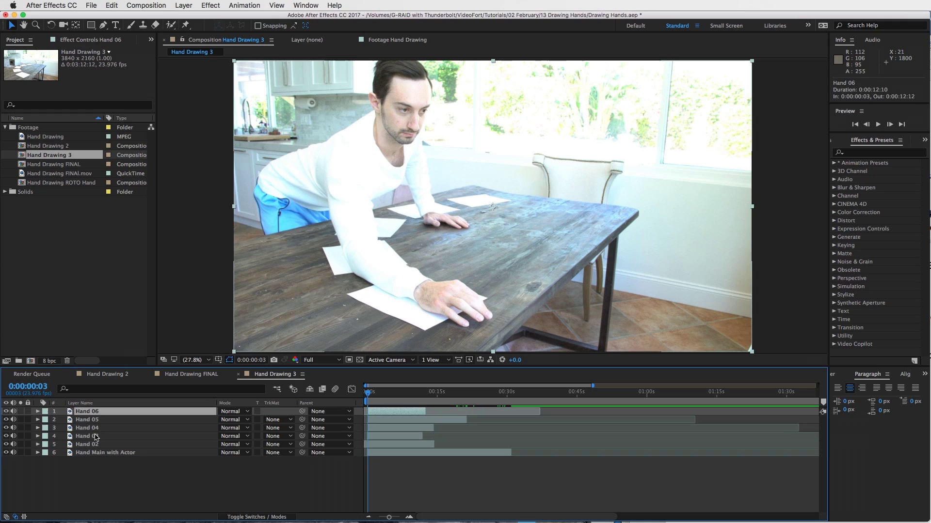
shift+click(85, 436)
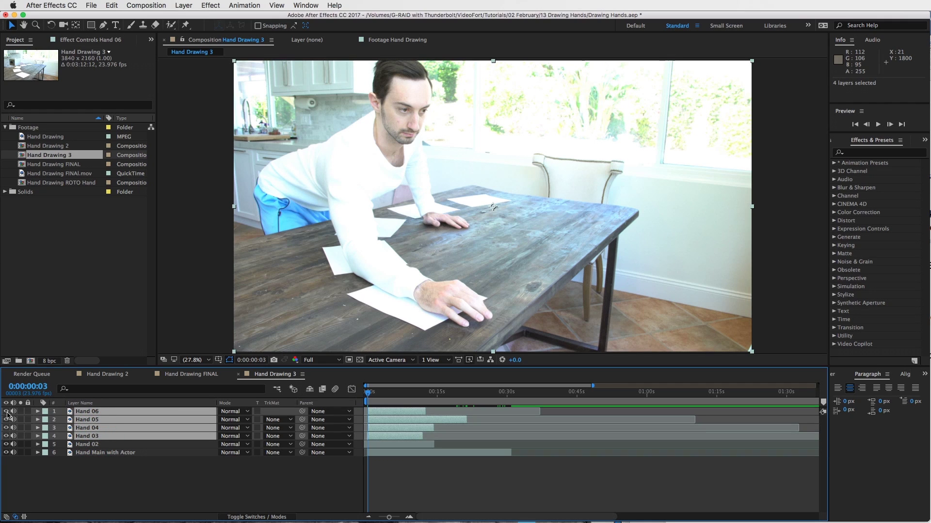
drag(13, 412, 13, 438)
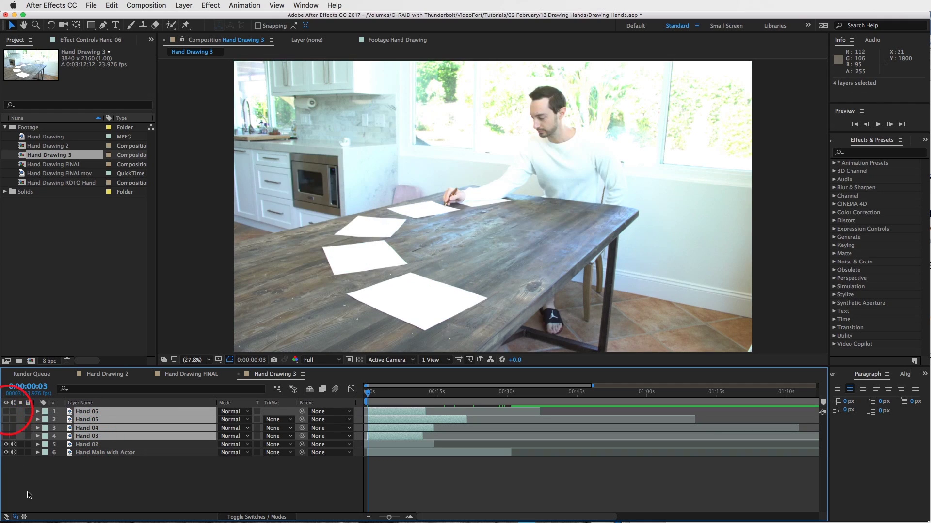
- Mute the Hand 02 layer and set its opacity to 50%
click(402, 444)
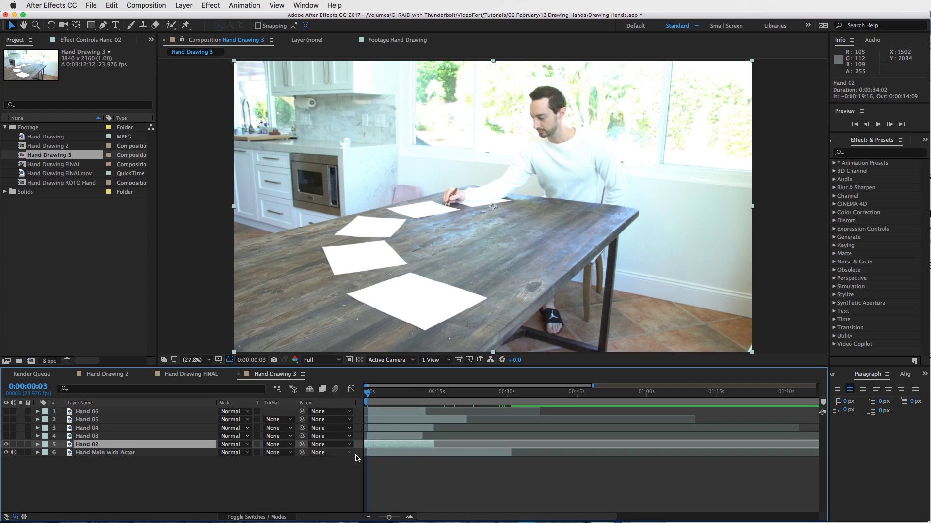
click(396, 445)
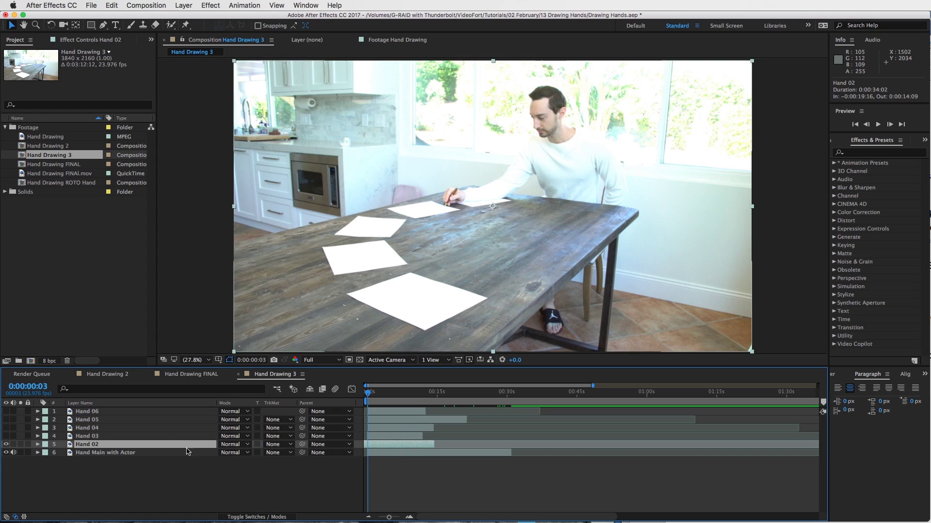
key(t)
click(228, 452)
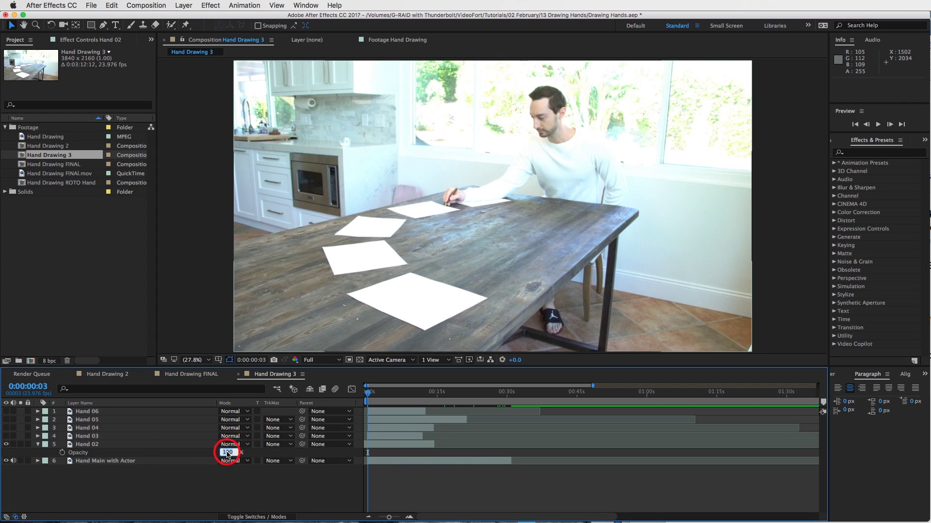
key(Return)
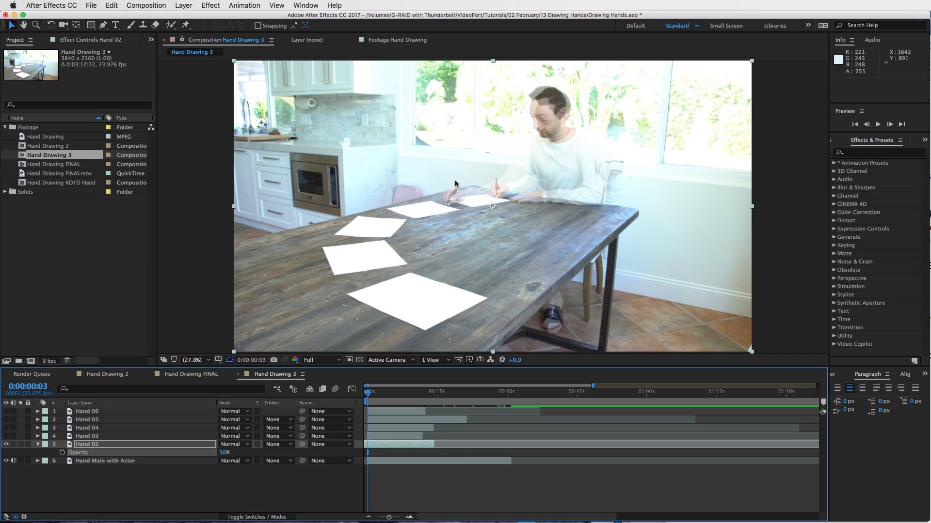
- Draw a closed Pen tool mask on the Hand 02 layer around the drawing hand, its sleeve and the adjoining paper
scroll(479, 186, up, 4)
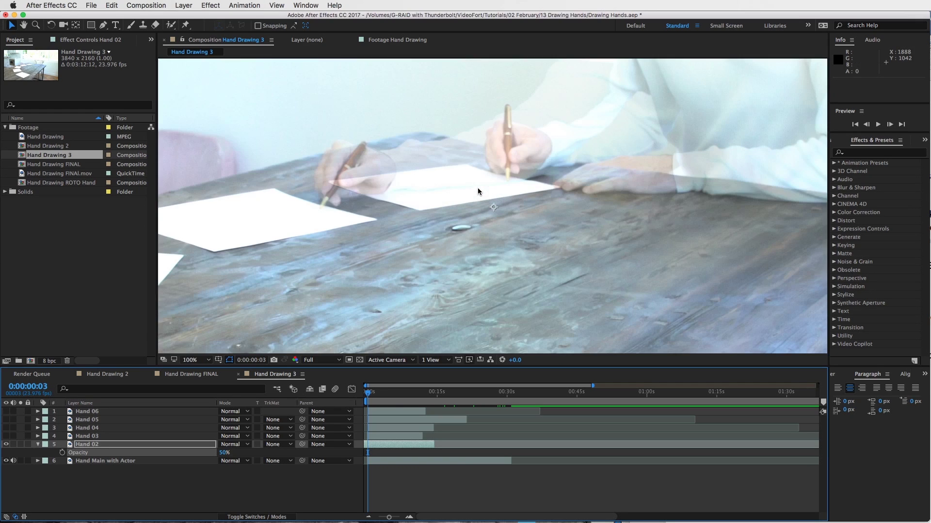
drag(476, 150, 492, 233)
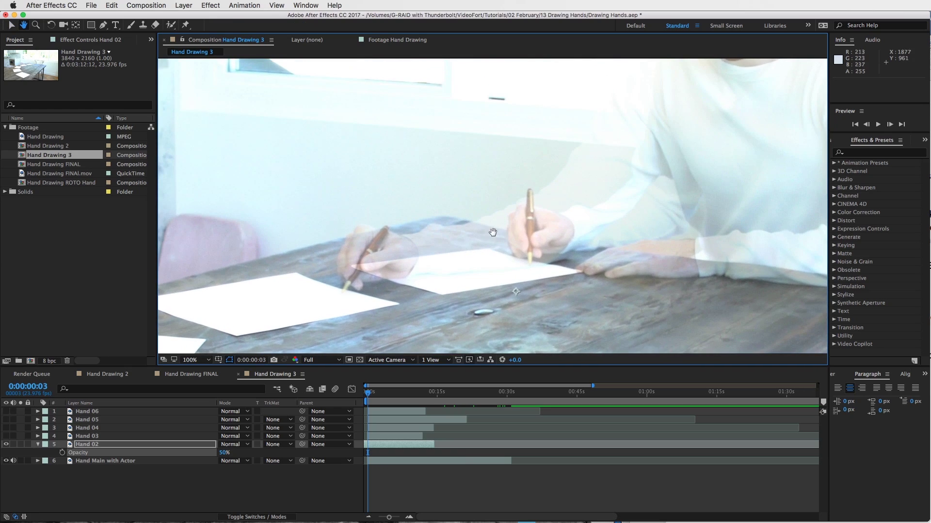
key(v)
click(397, 446)
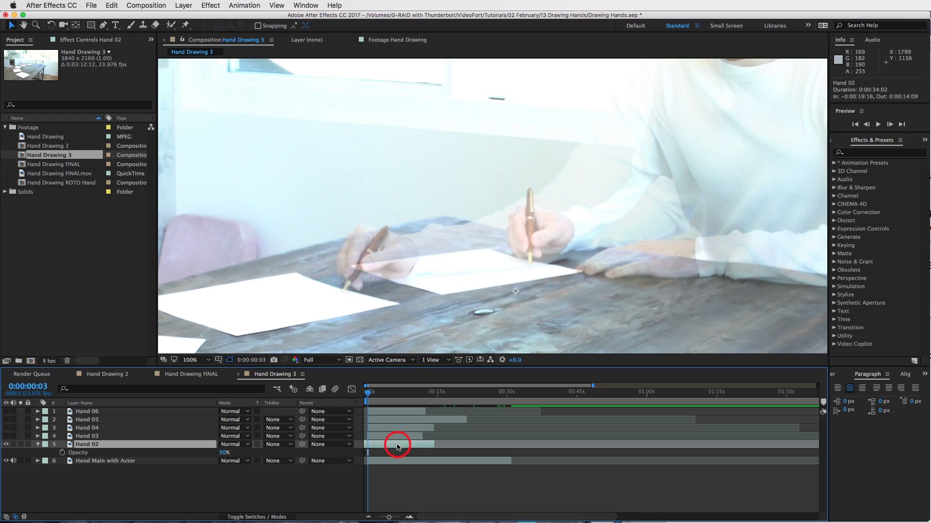
click(103, 25)
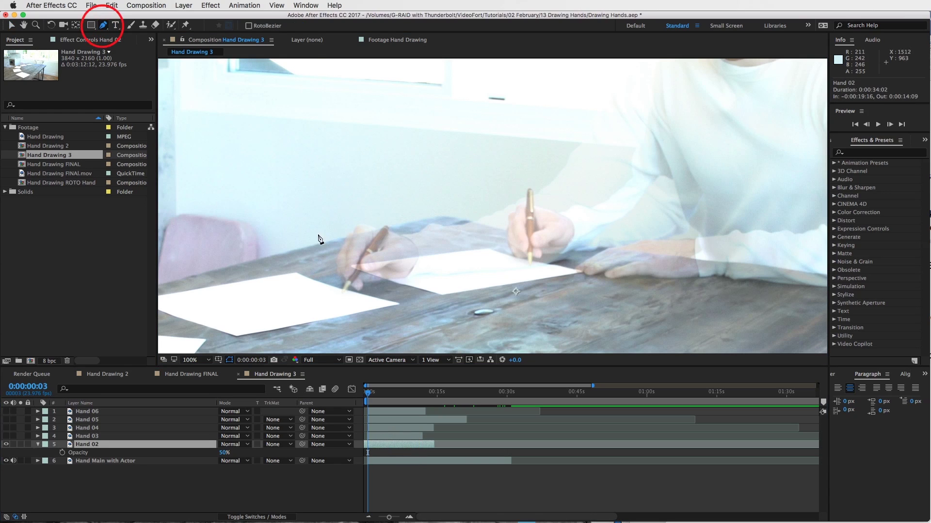
click(425, 310)
click(394, 316)
drag(331, 321, 315, 318)
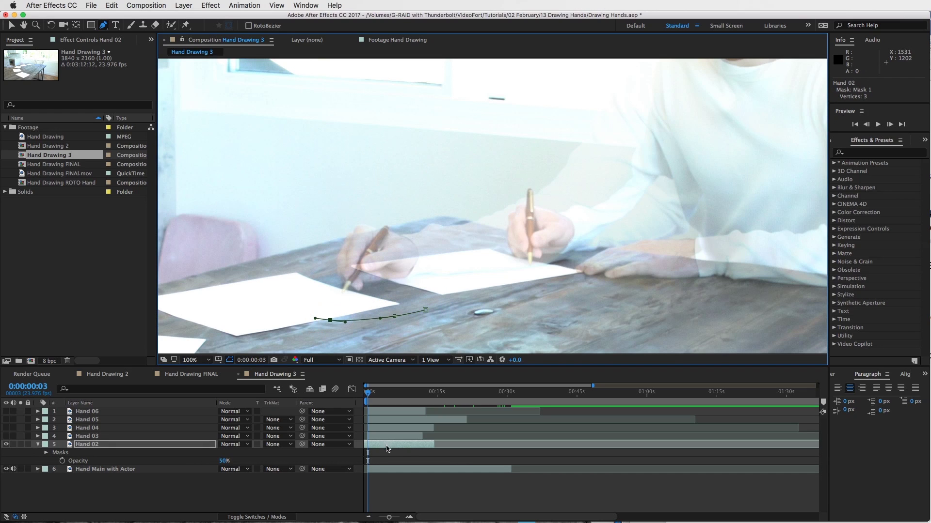
click(288, 301)
click(285, 268)
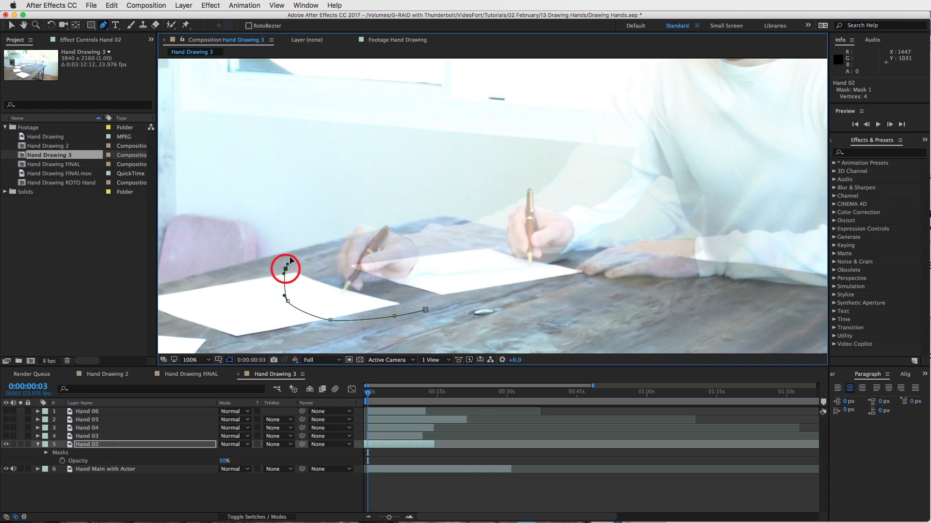
drag(306, 235, 350, 207)
drag(382, 206, 392, 207)
drag(429, 226, 560, 292)
drag(493, 307, 490, 307)
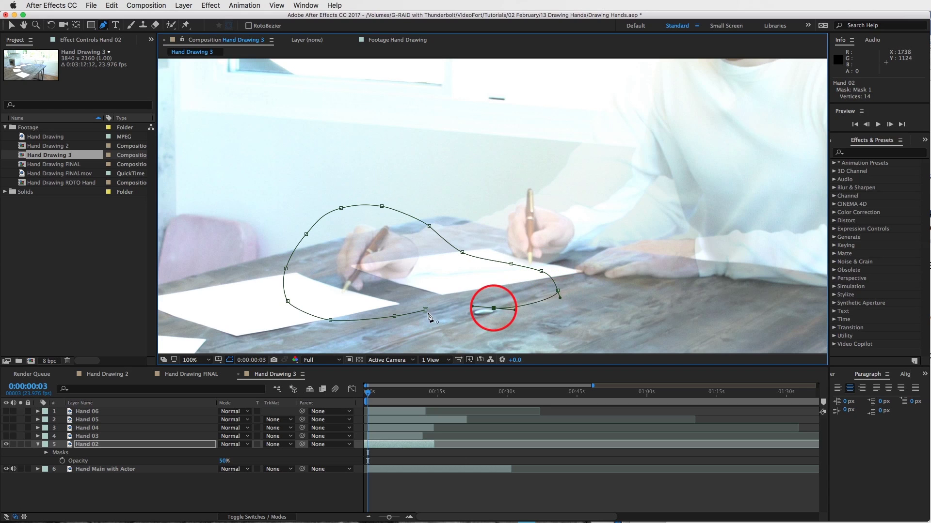
drag(425, 309, 410, 315)
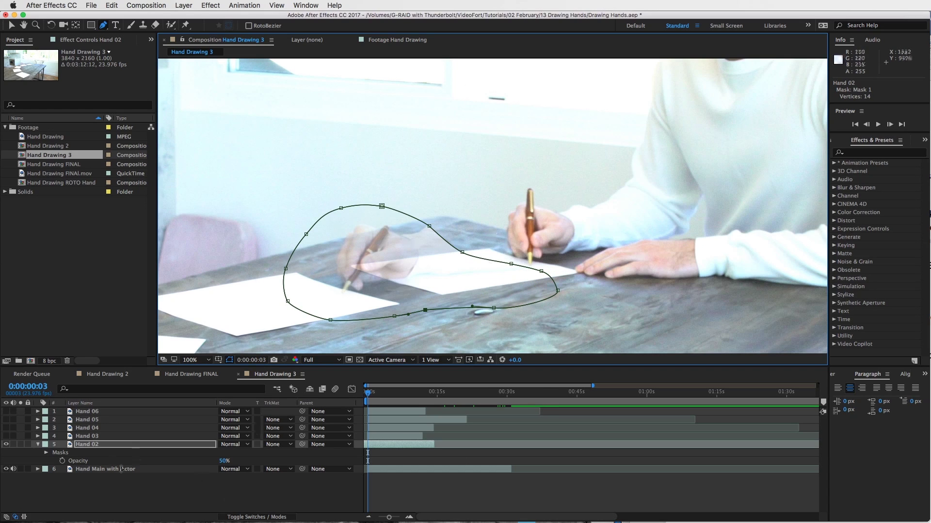
- Set the Hand 02 layer's opacity to 100% and check the masked hand at frames up to about 0:00:08:05
click(224, 462)
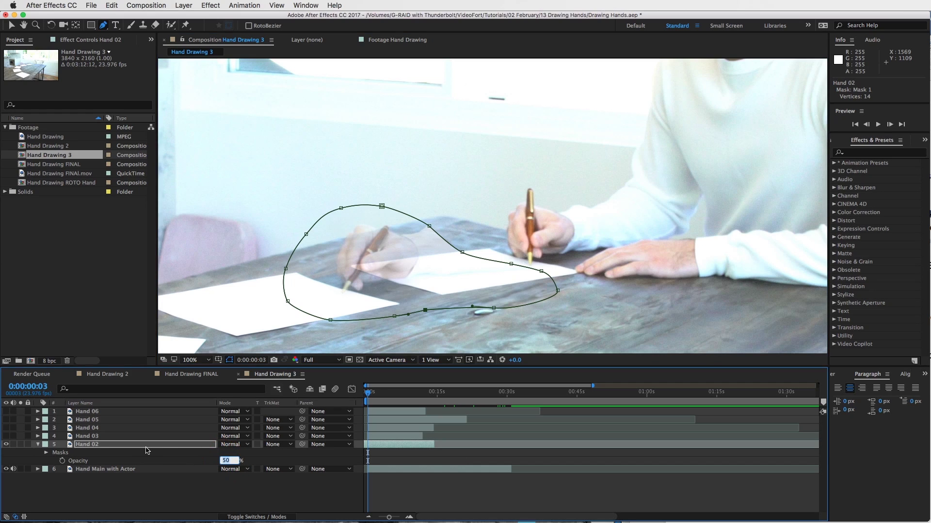
text(100)
key(Return)
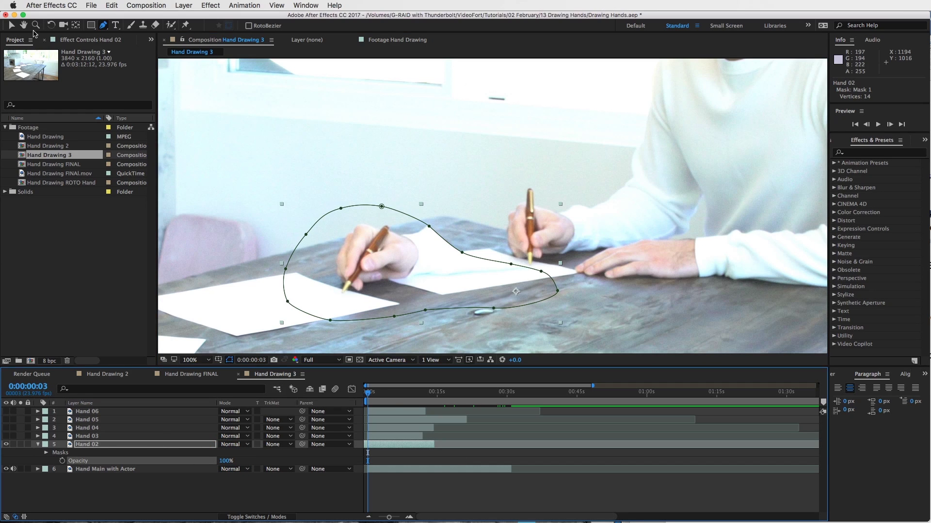
click(11, 25)
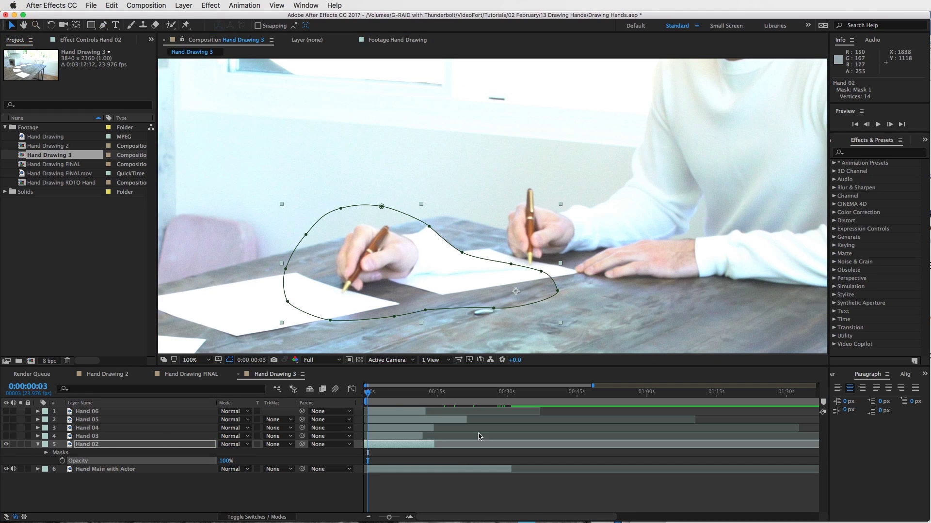
click(425, 499)
click(375, 392)
click(387, 394)
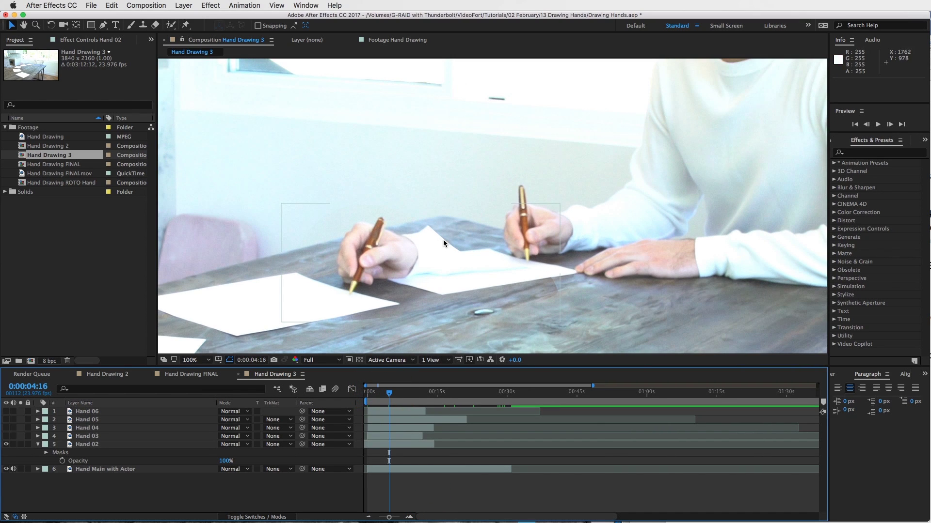
click(405, 394)
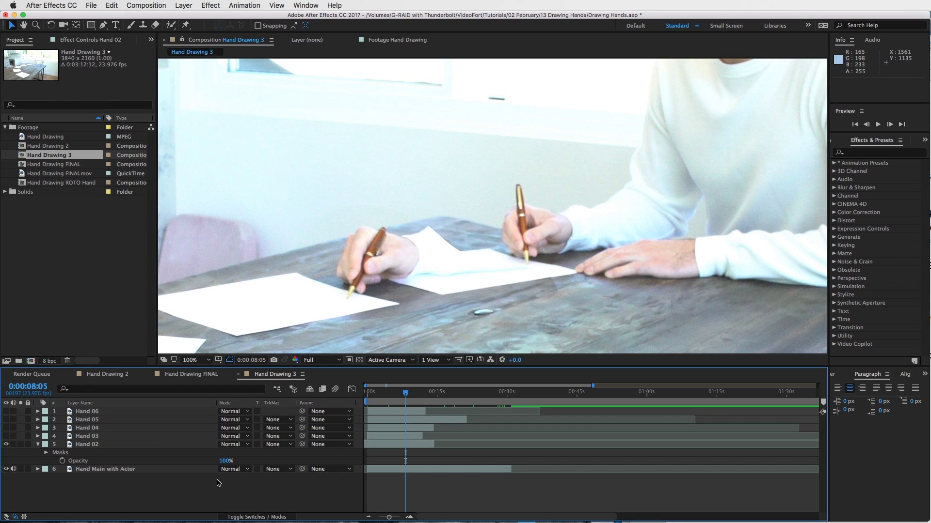
- Expand Hand 02's Mask 1 properties and set its Mask Feather to 15 pixels
click(84, 444)
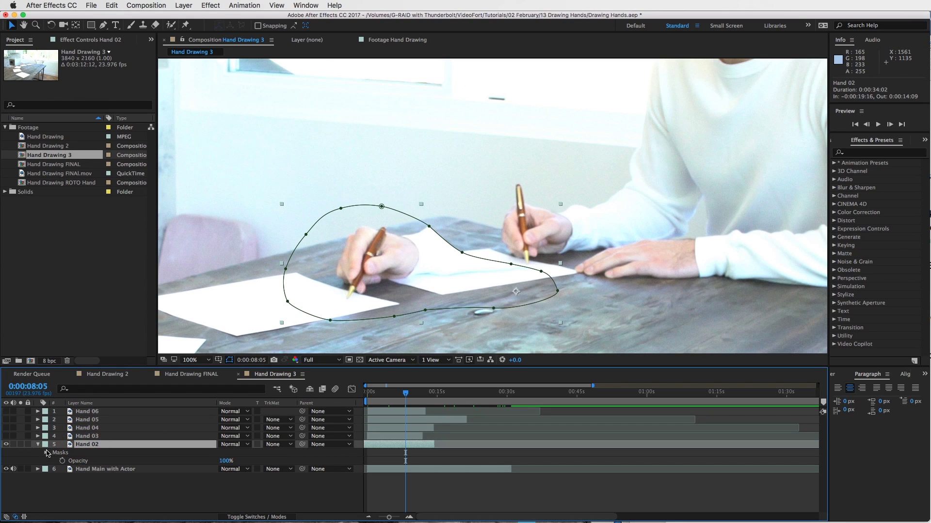
click(47, 453)
click(55, 461)
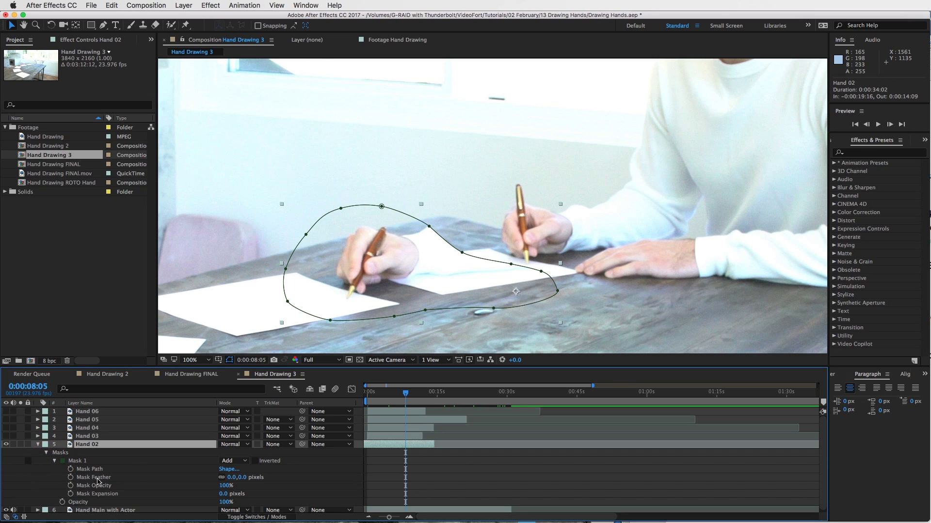
click(232, 478)
text(15)
key(Return)
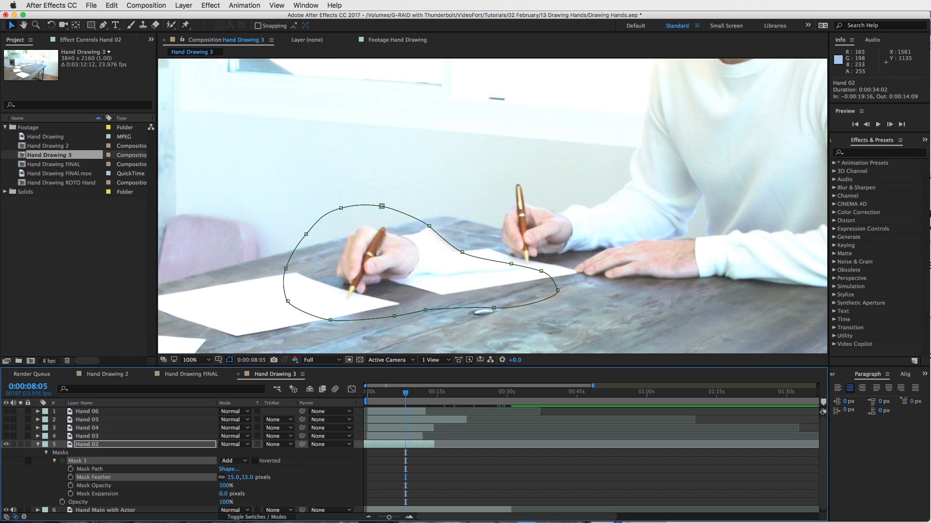
click(426, 471)
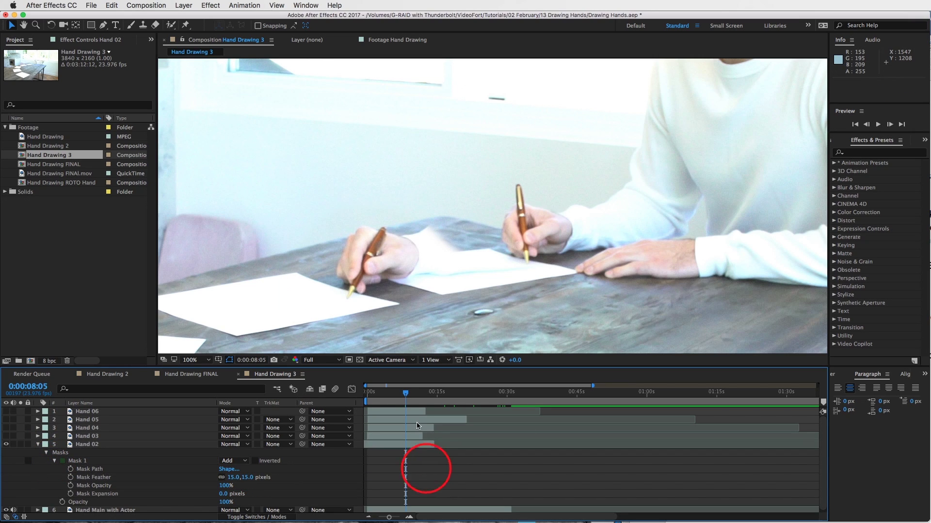
- Reduce the Mask Feather of Hand 02's mask to 8 pixels
click(231, 478)
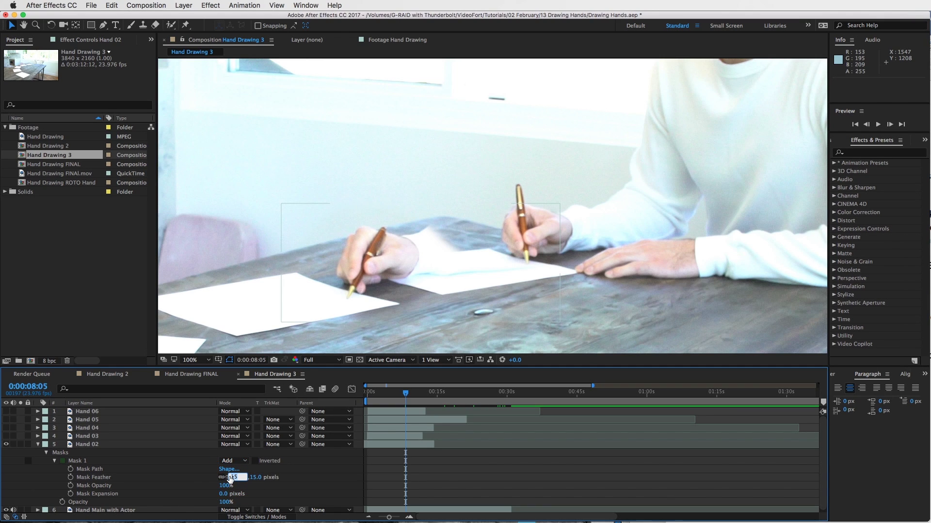
key(Return)
click(424, 464)
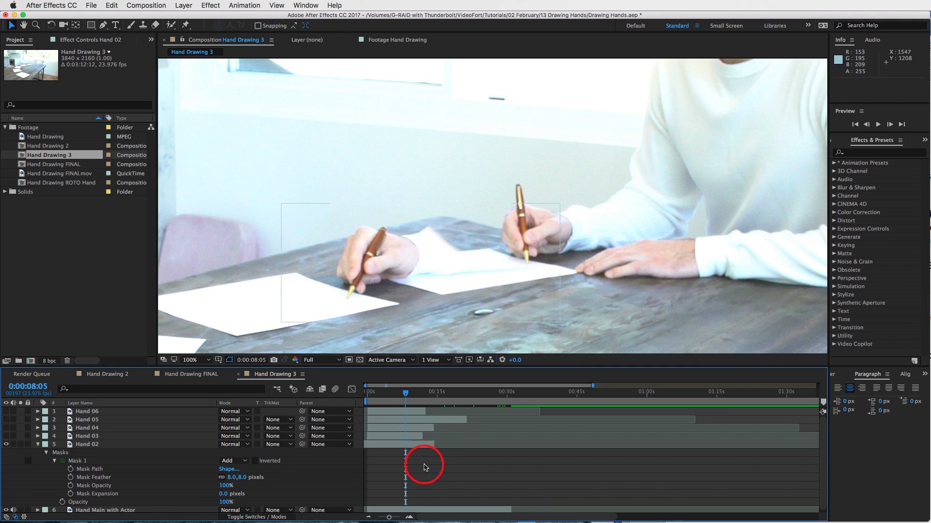
- Set the Mask Feather of Hand 02's mask to 5 pixels
click(406, 441)
click(231, 478)
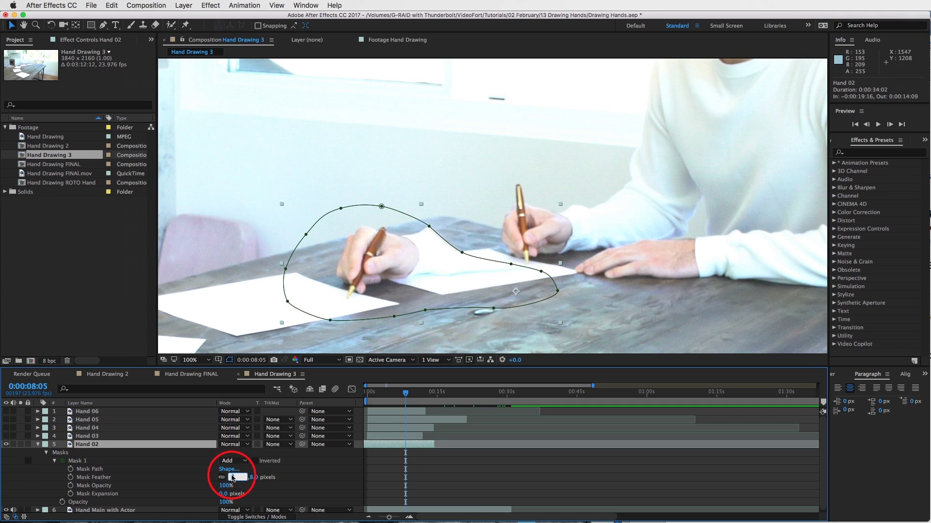
text(5)
key(Return)
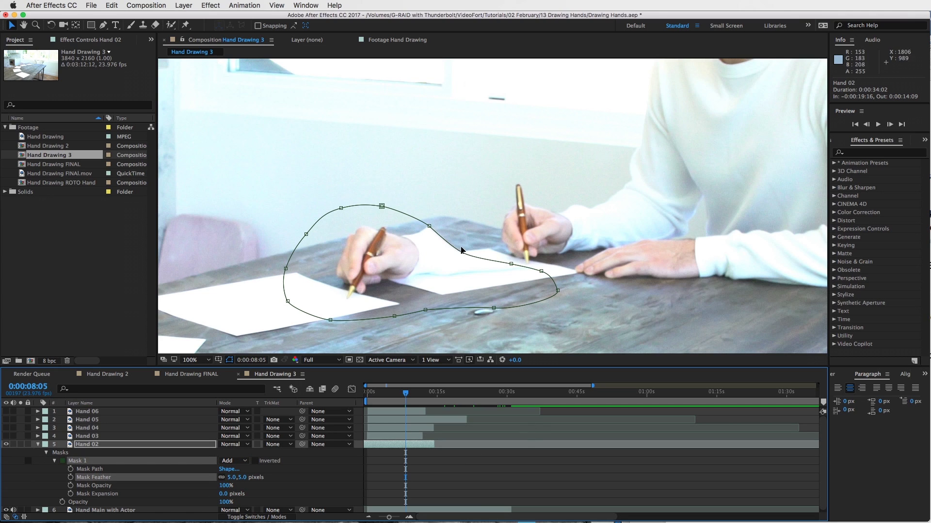
- Reshape the upper edge of Hand 02's mask between the two hands so it closely follows the sleeve and paper, then deselect the layer
drag(462, 253, 470, 249)
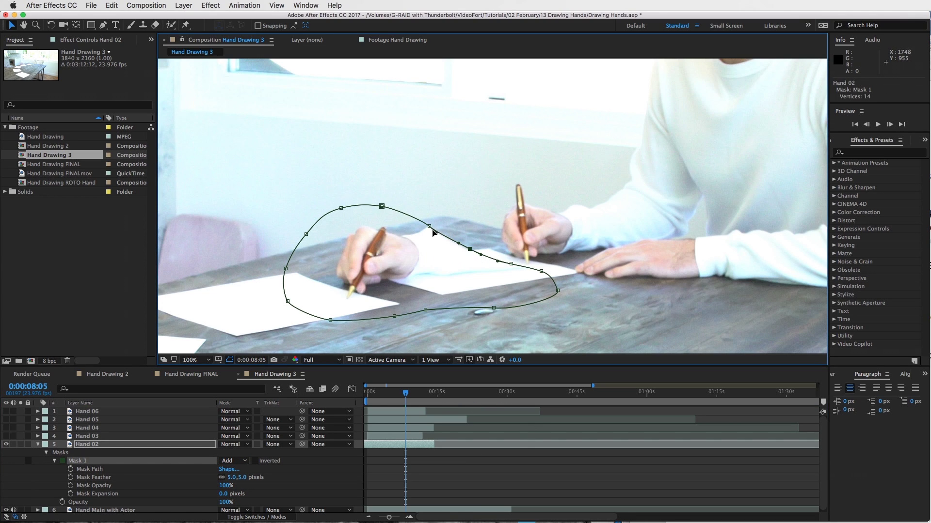
click(429, 226)
drag(429, 226, 419, 234)
click(426, 242)
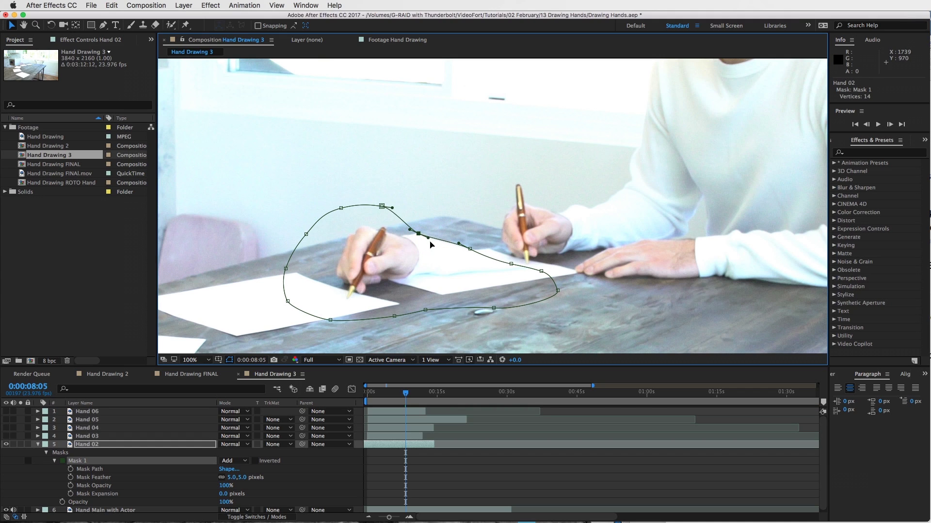
click(511, 263)
drag(513, 264, 469, 249)
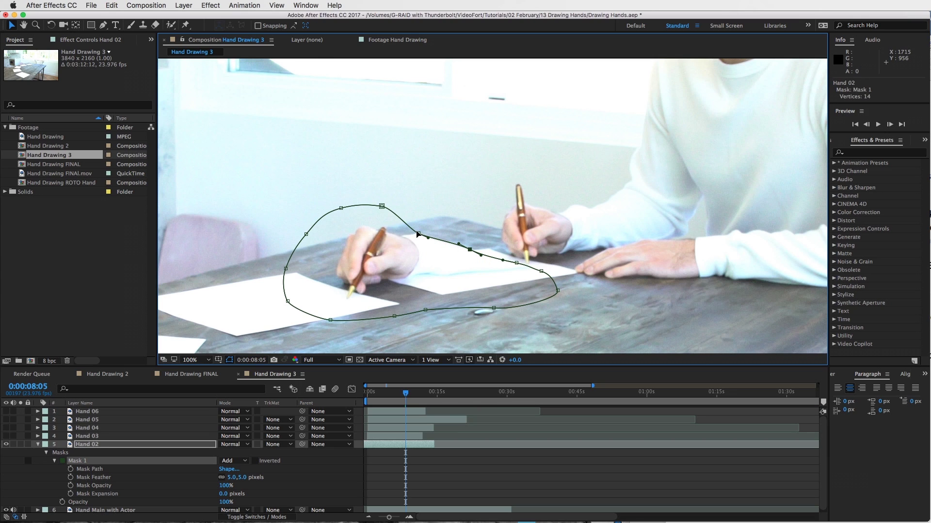
drag(418, 234, 412, 235)
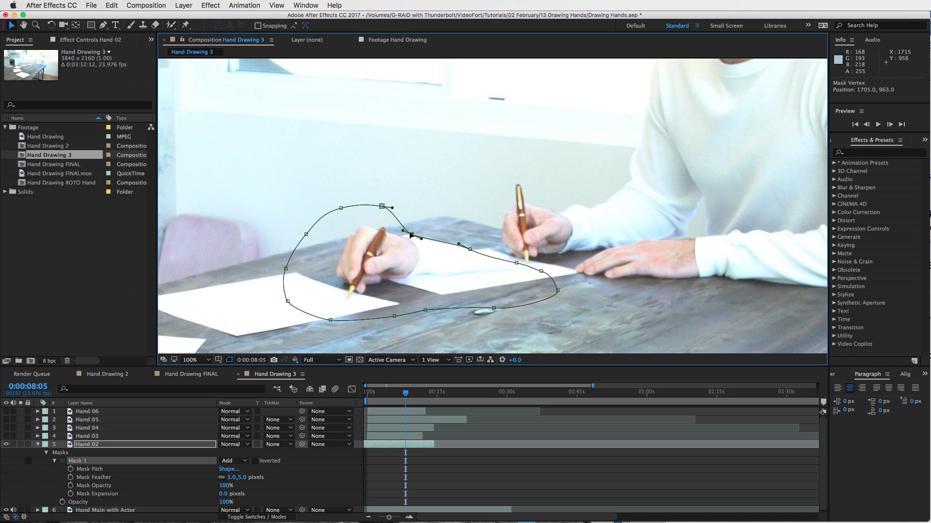
click(474, 482)
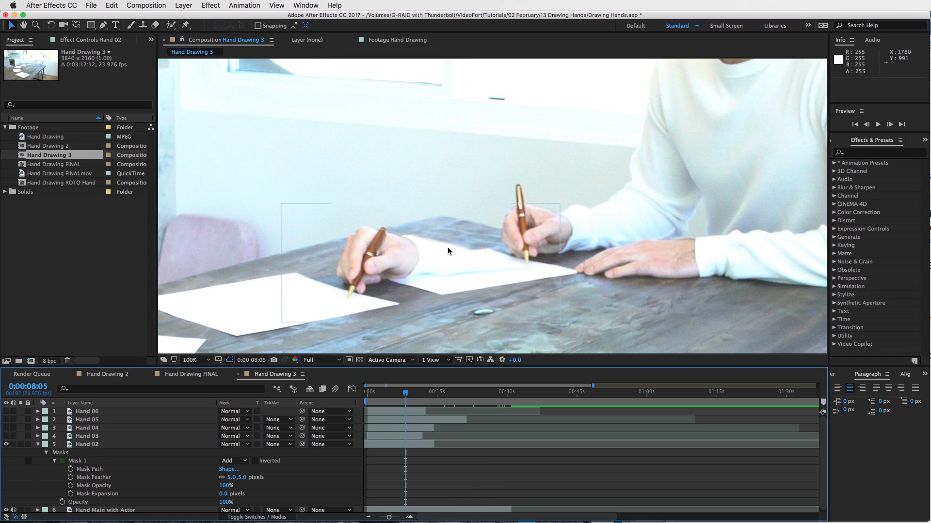
- At the start of the composition, collapse the Hand 02 properties and make the Hand 03 layer visible
drag(406, 394, 367, 394)
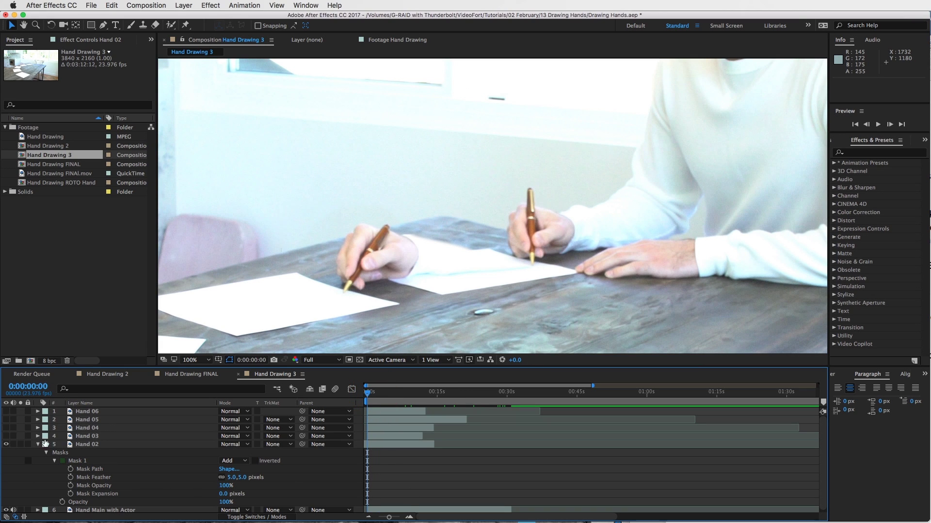
click(37, 445)
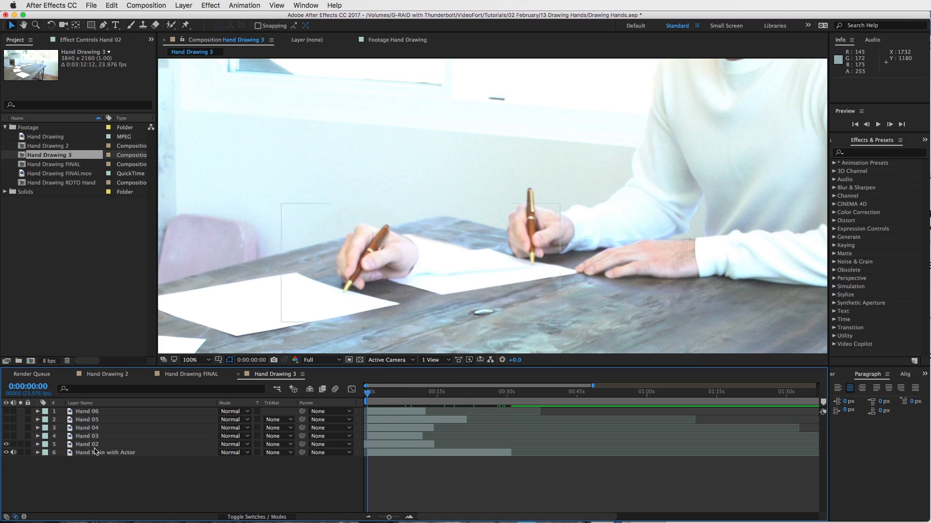
click(84, 436)
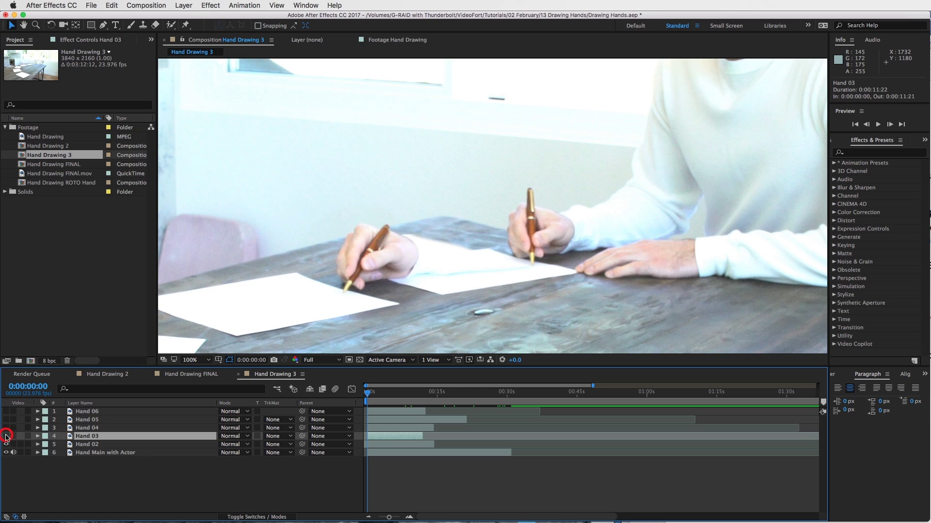
click(7, 437)
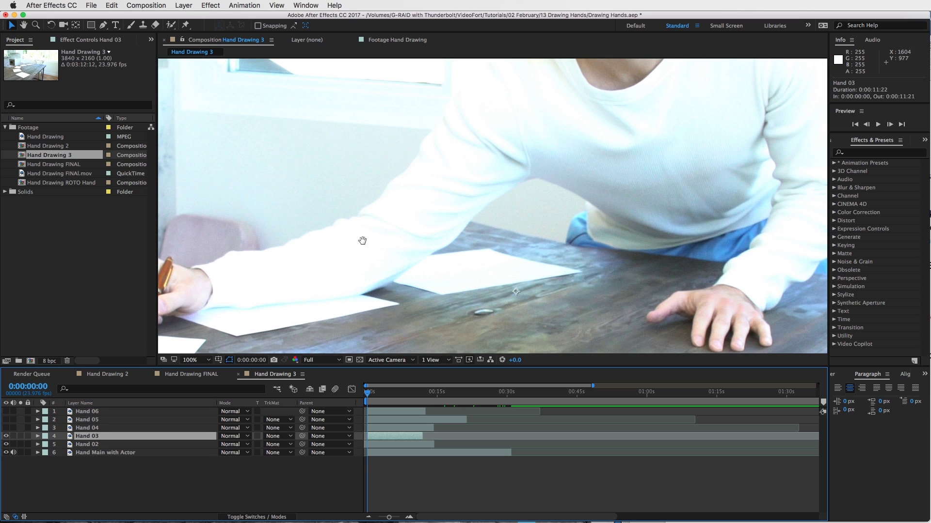
- Set the Hand 03 layer's opacity to 50%
drag(363, 241, 429, 258)
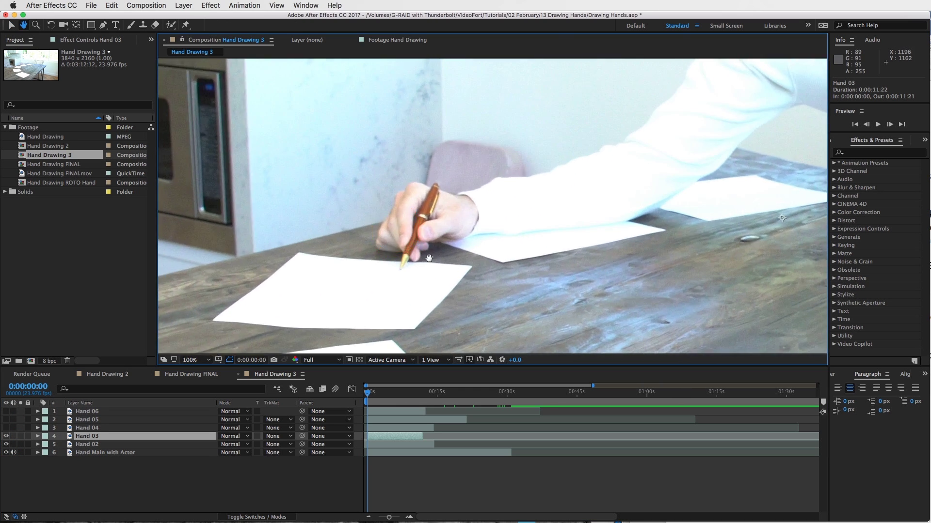
key(v)
key(t)
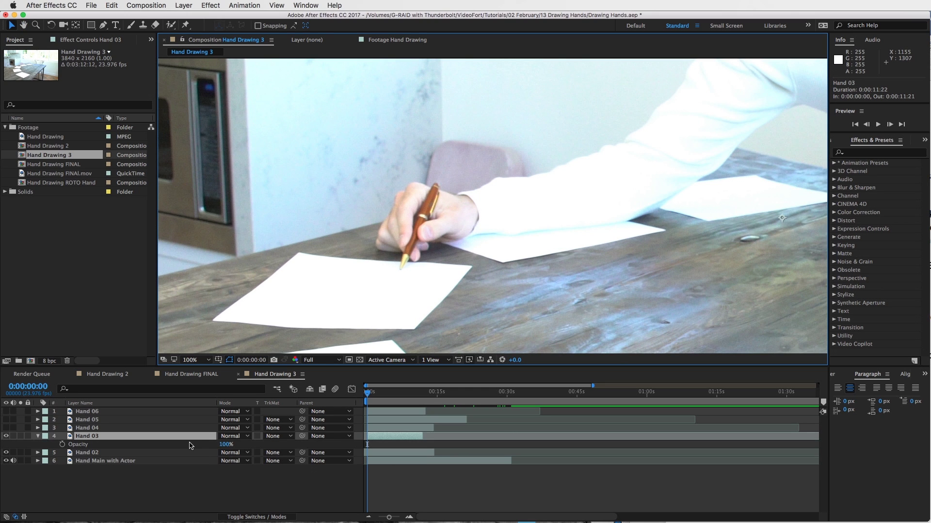
click(226, 444)
text(50)
key(Return)
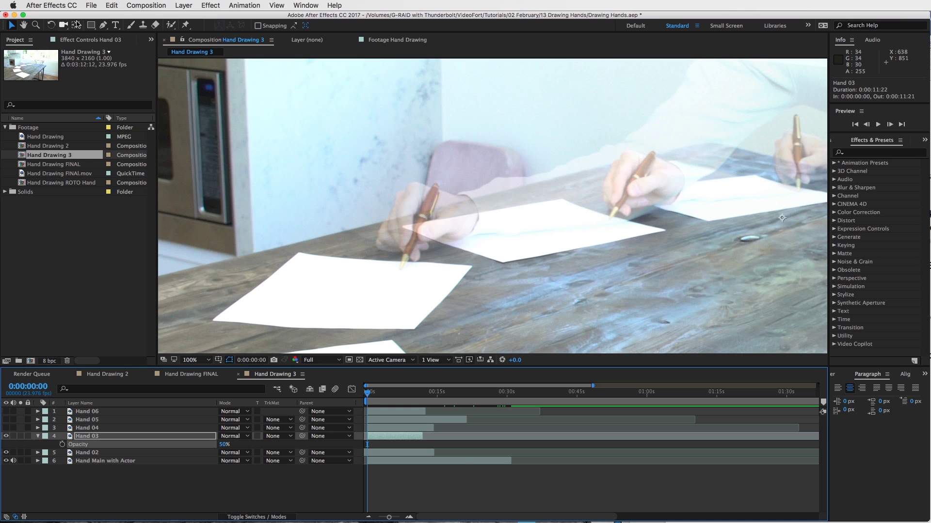
- Draw a closed Pen tool mask on Hand 03 around the hand, pen and sleeve, tapering along the paper beneath the arm
click(103, 25)
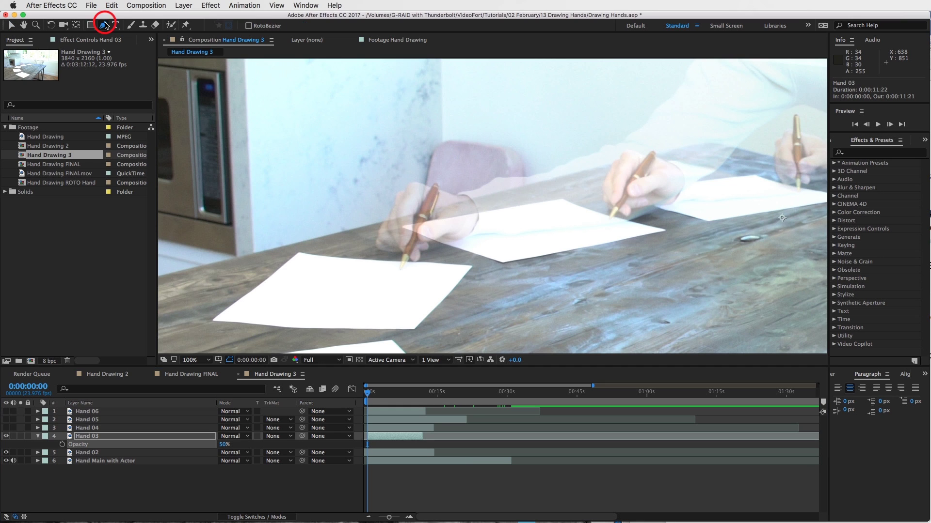
click(572, 249)
click(485, 265)
click(399, 293)
click(342, 279)
click(308, 171)
click(345, 116)
click(376, 106)
drag(418, 105, 436, 111)
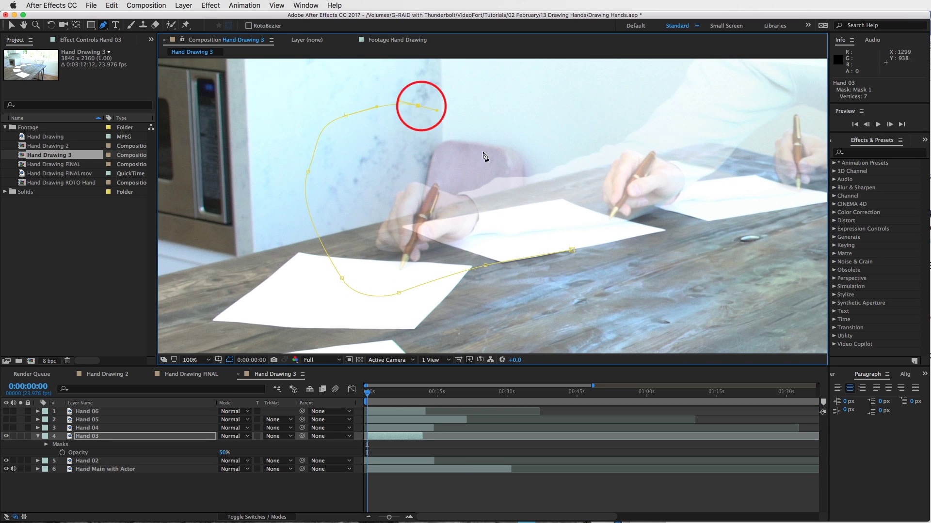
click(480, 173)
click(518, 209)
click(600, 224)
click(637, 231)
click(572, 250)
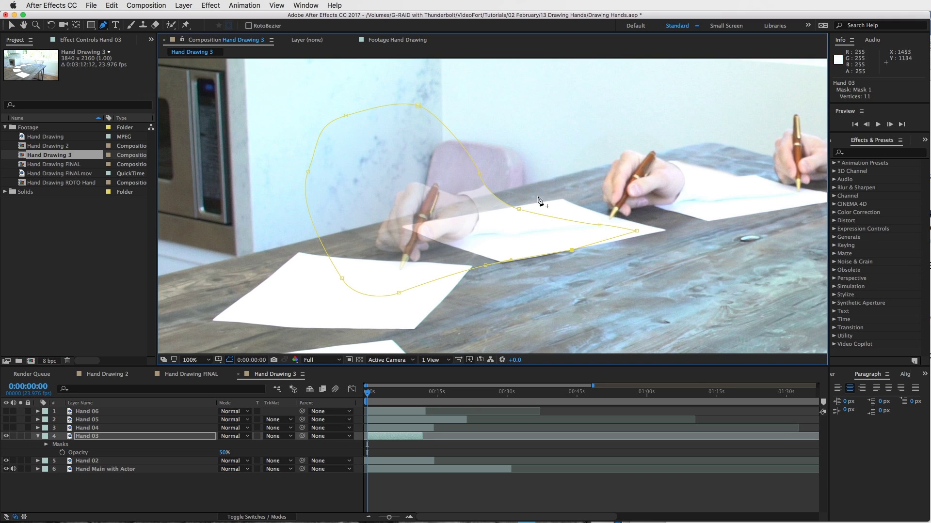
- Set the Hand 03 layer's opacity back to 100%
click(225, 453)
text(1)
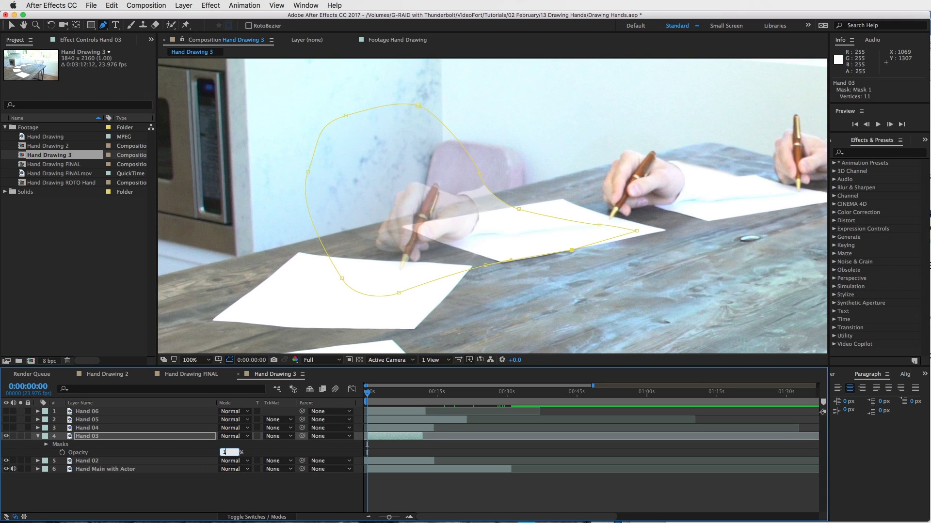
text(00)
key(Return)
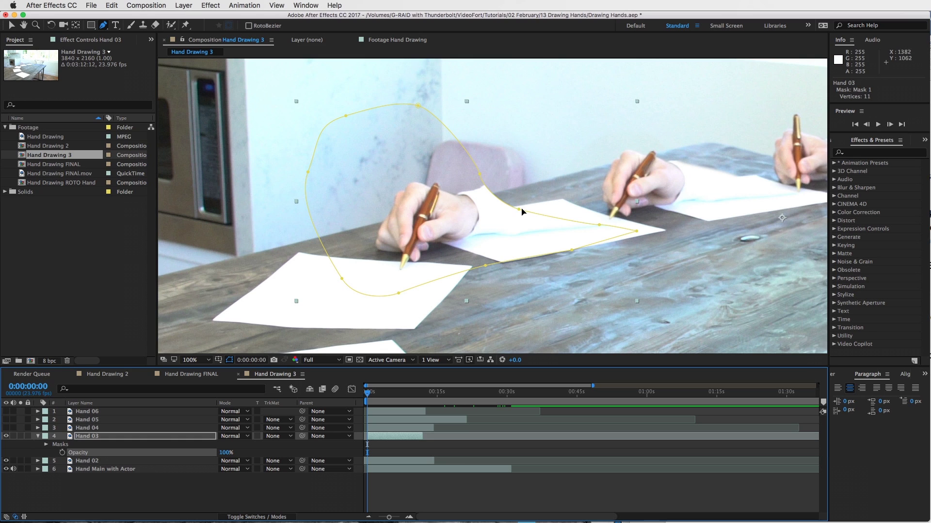
- Refine Hand 03's mask by moving its points to follow the sleeve and the paper up to the neighbouring pen tip
drag(521, 210, 540, 207)
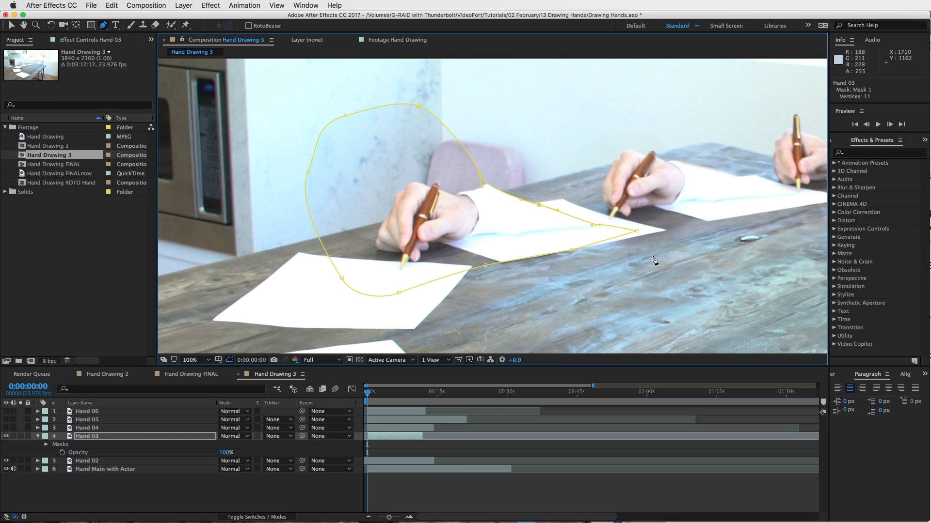
drag(599, 224, 646, 231)
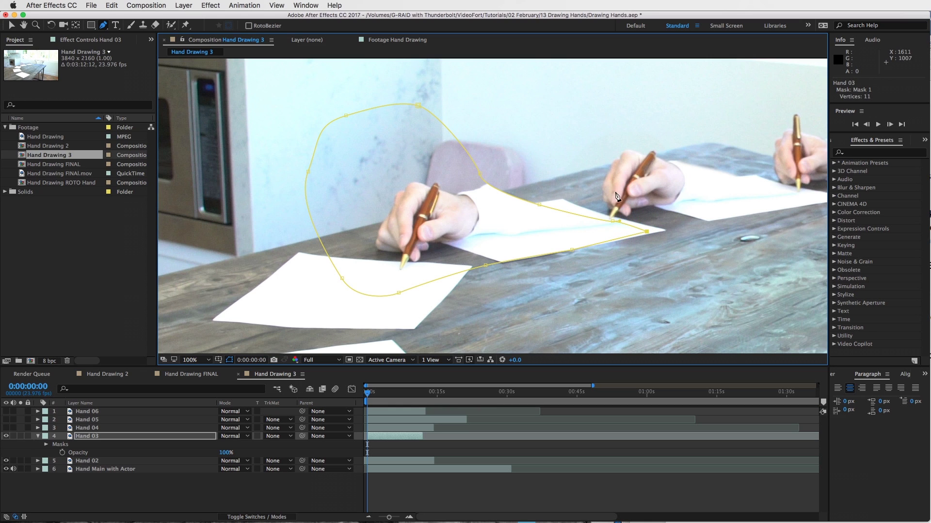
drag(572, 251, 586, 257)
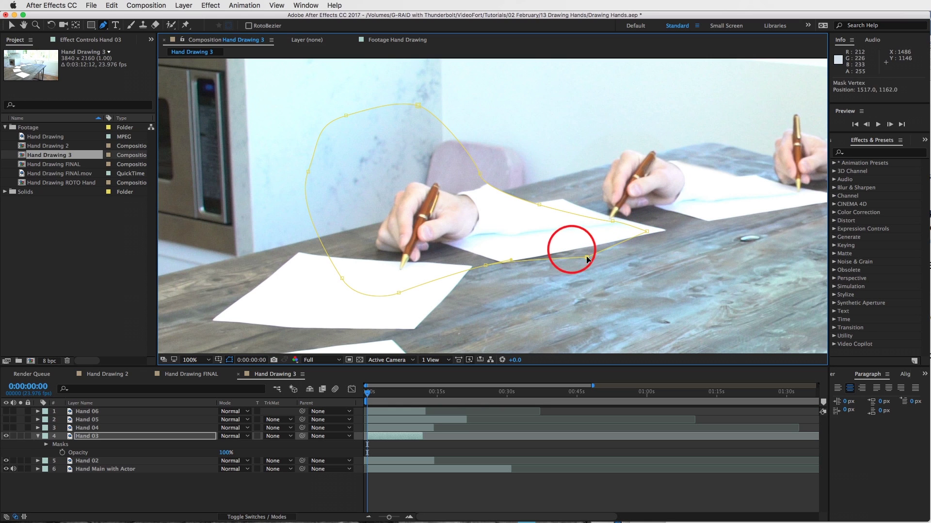
click(478, 174)
drag(479, 175, 467, 183)
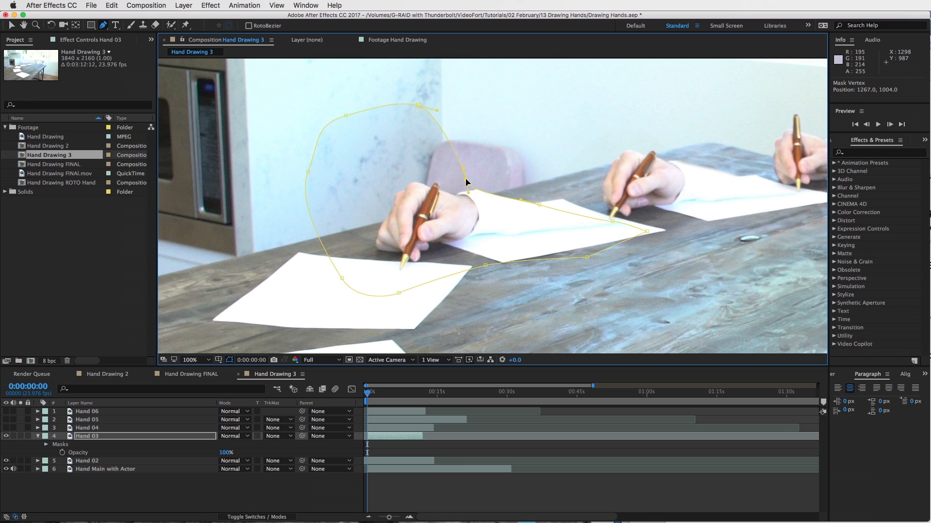
drag(539, 204, 542, 203)
- Set the Mask Feather of Hand 03's mask to 5 pixels, then collapse the layer's properties and deselect it
click(47, 444)
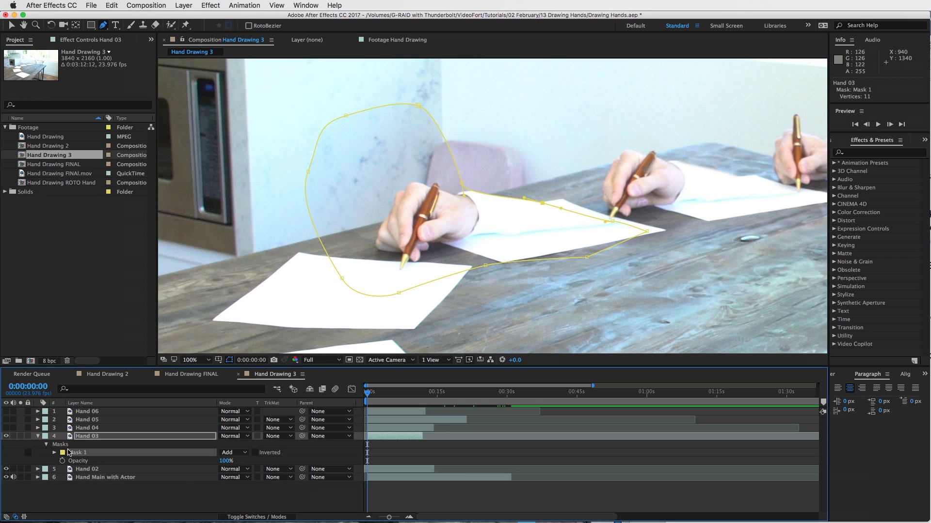
click(55, 453)
click(229, 469)
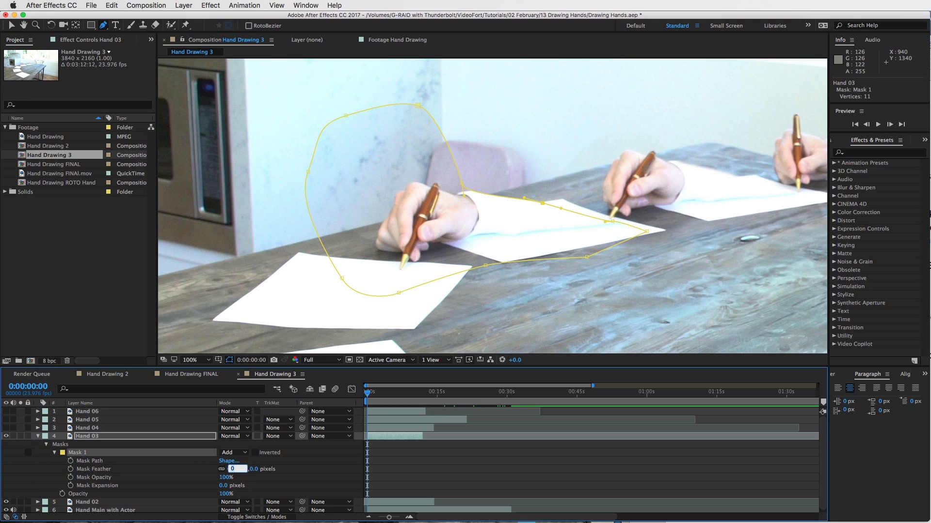
key(Return)
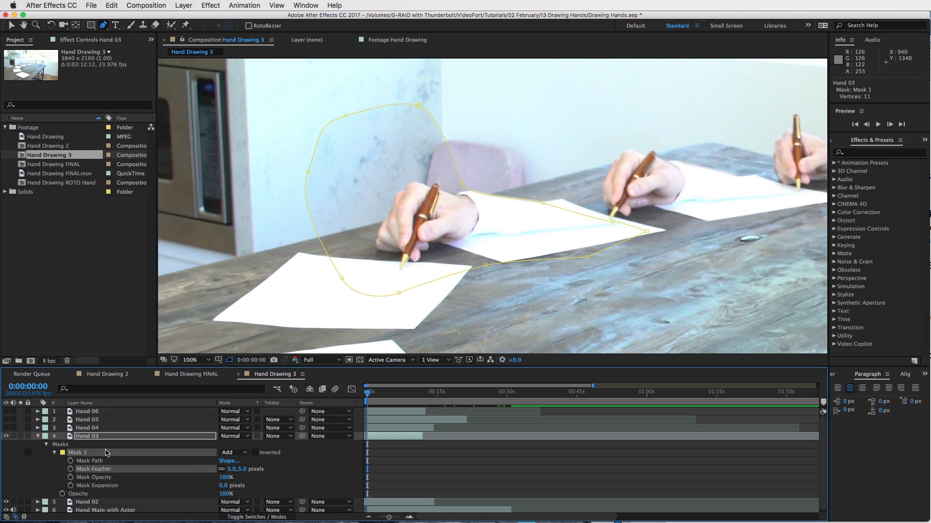
click(55, 453)
click(46, 444)
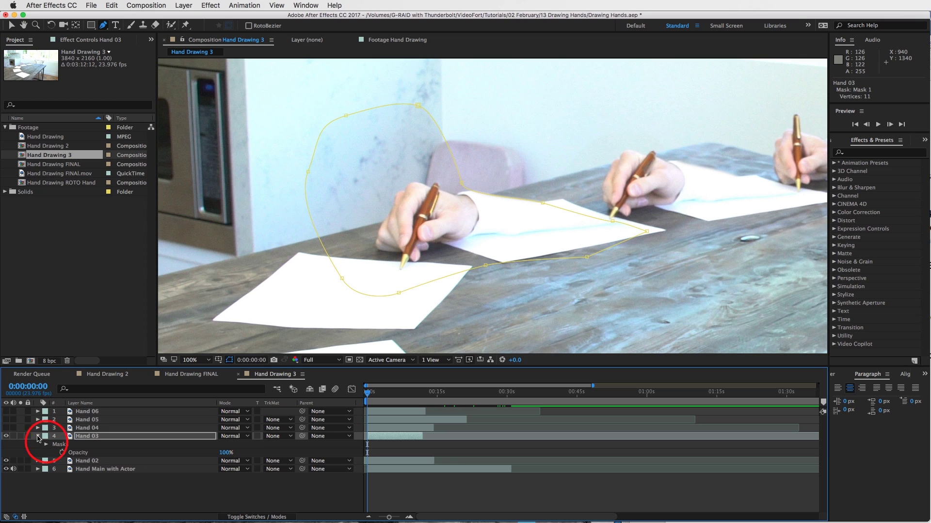
click(38, 436)
click(431, 476)
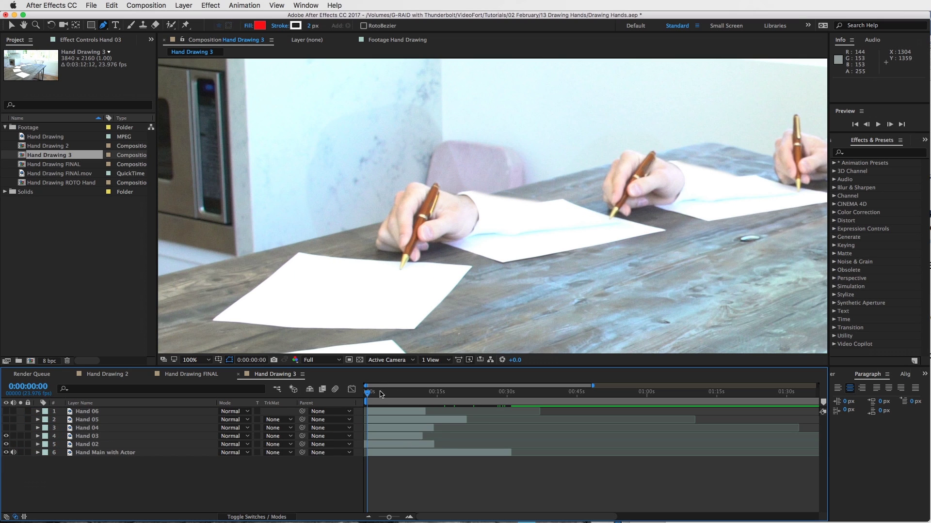
- Review the masked hands at several times up to 0:00:09:09 and check Hand 03's mask there
click(385, 393)
click(399, 393)
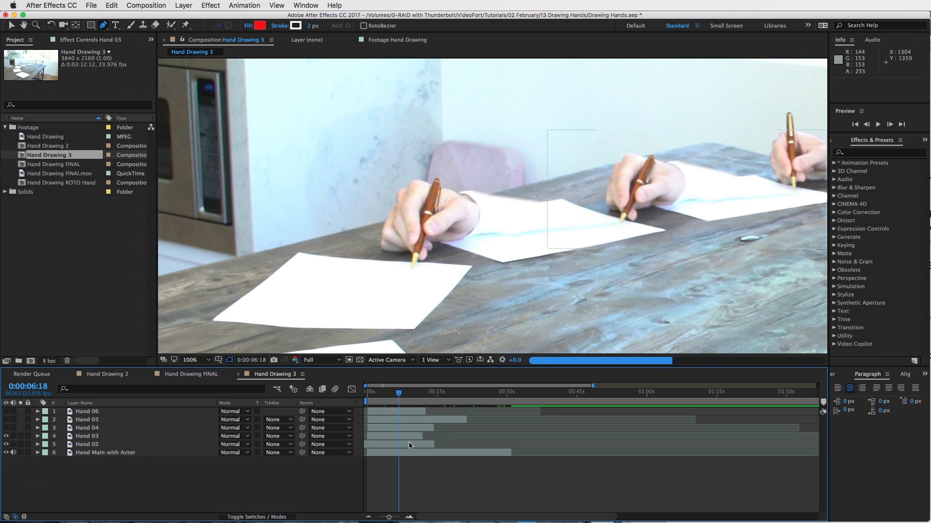
click(411, 393)
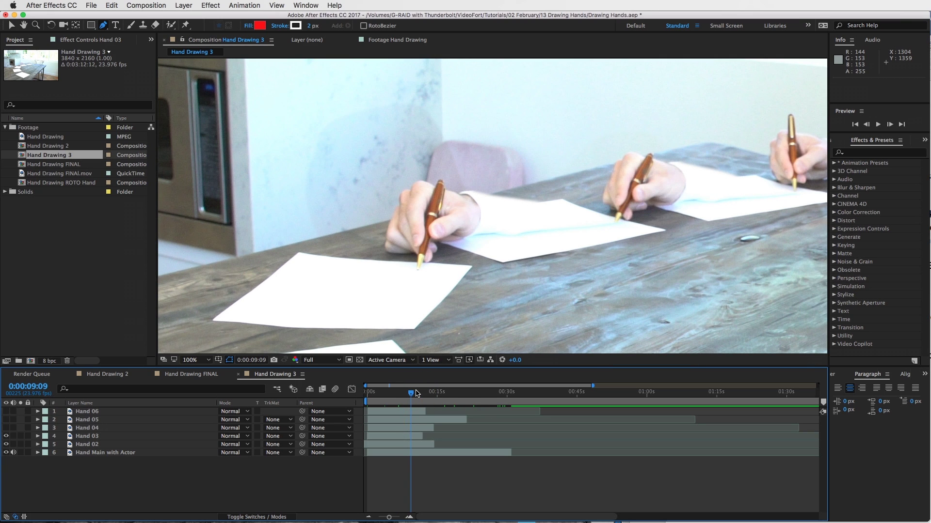
click(395, 438)
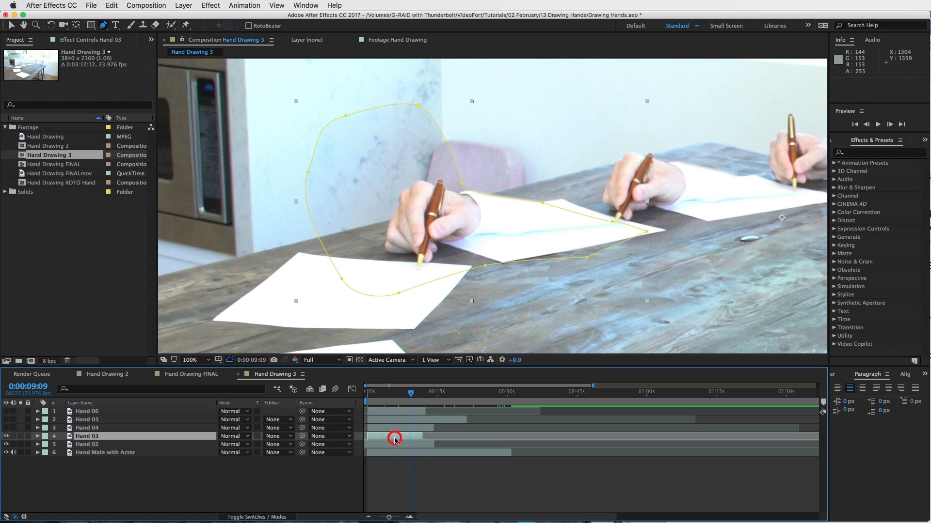
- Make the Hand 04, Hand 05 and Hand 06 layers visible and mask each one around its own hand
click(5, 428)
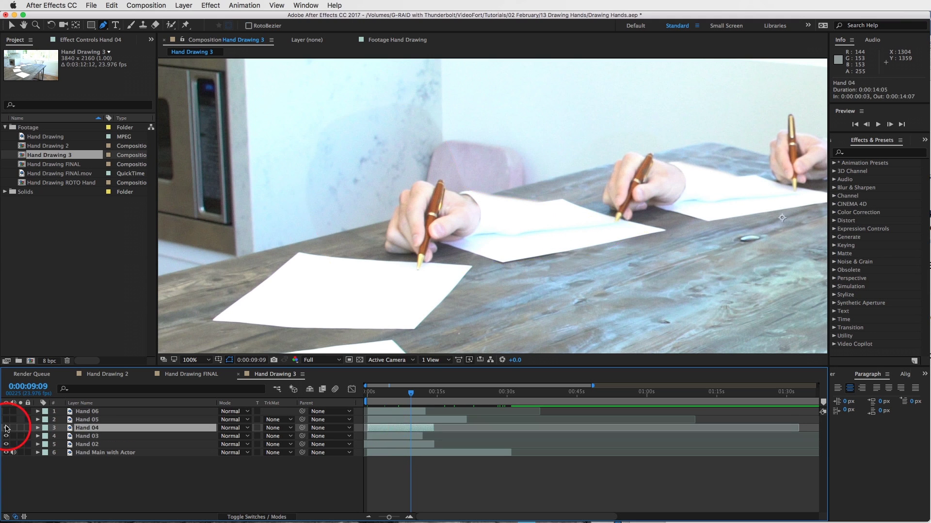
click(399, 391)
click(446, 130)
key(space)
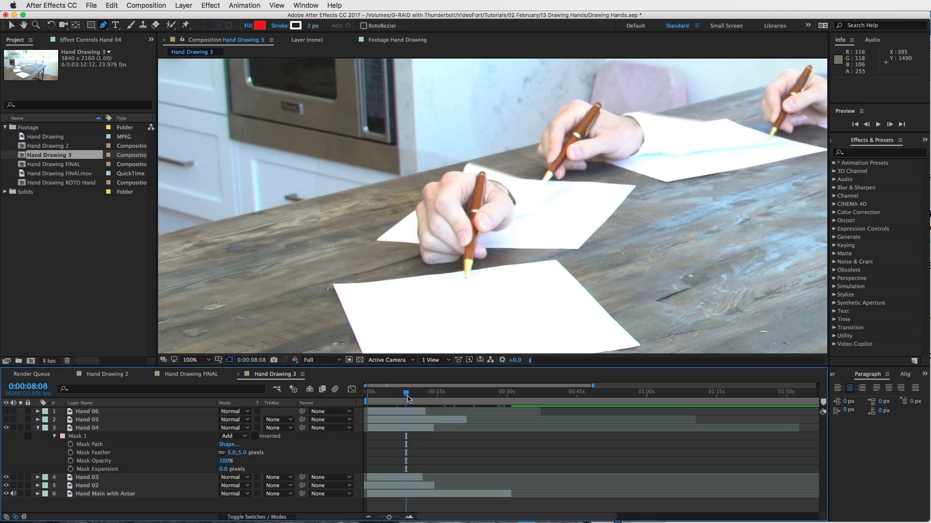
key(space)
key(v)
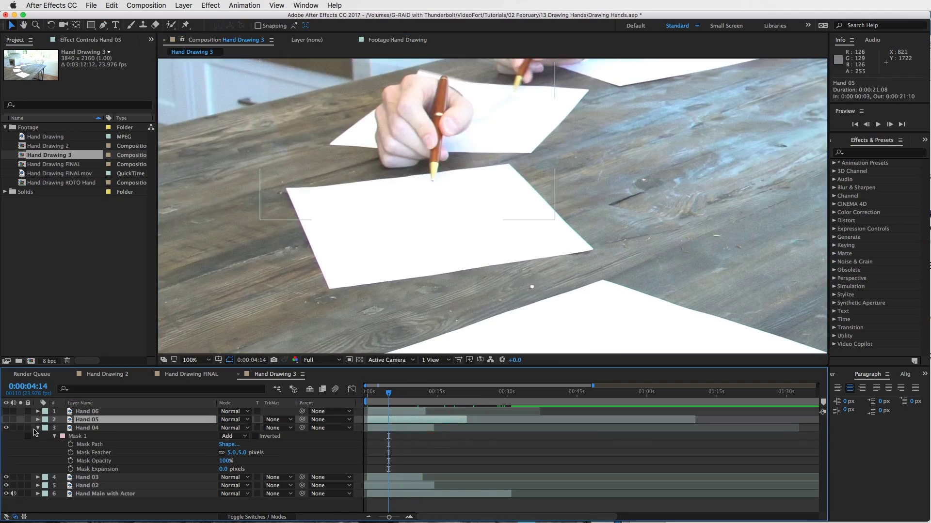
click(308, 281)
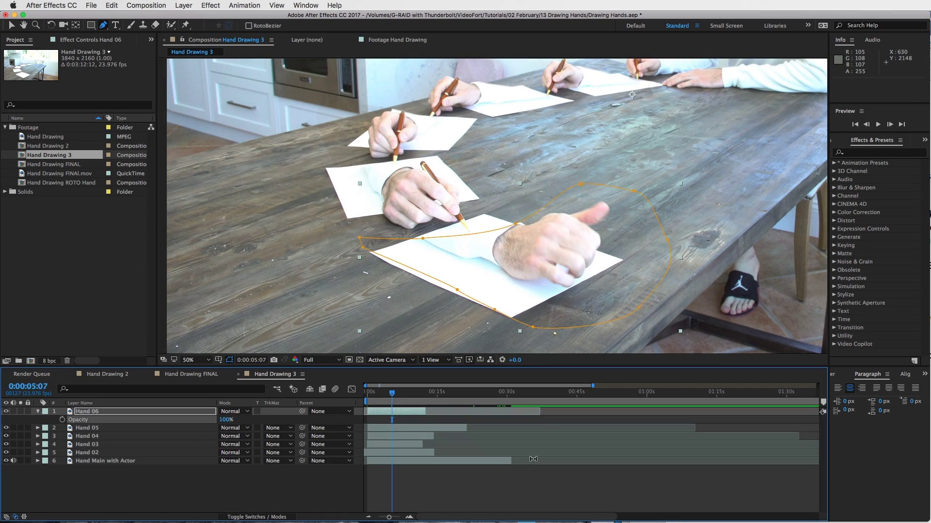
- Trim the ends of all six layers to 0:00:11:21, the end of the shortest layer, Hand 03
click(207, 359)
click(209, 370)
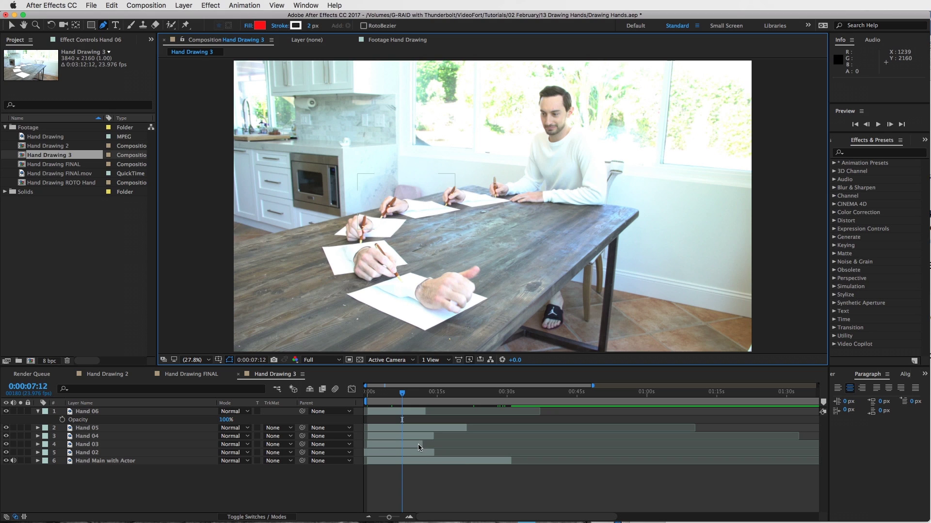
drag(401, 395, 422, 394)
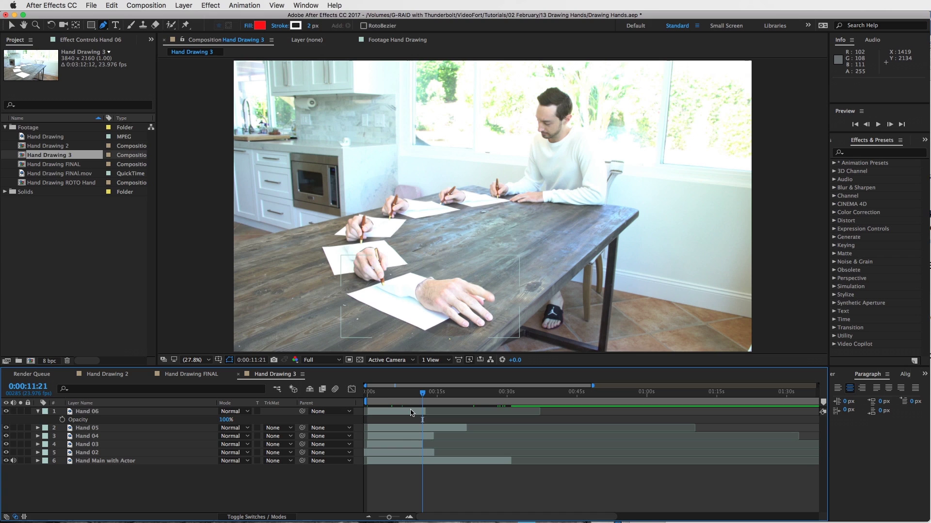
click(411, 413)
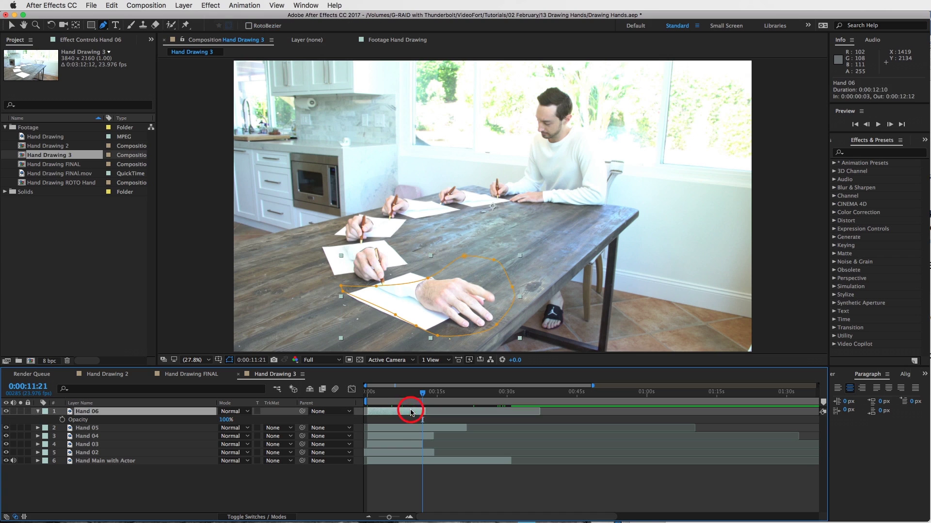
shift+click(404, 461)
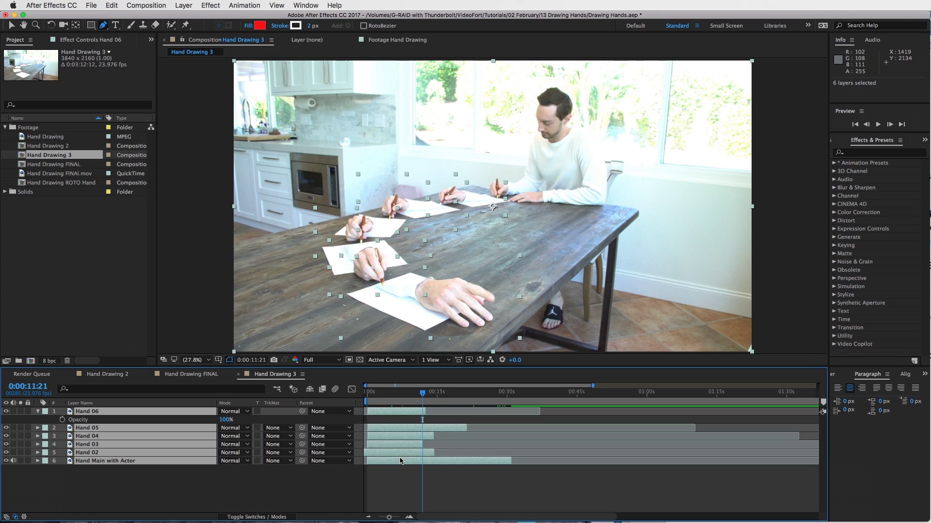
key(alt+bracketright)
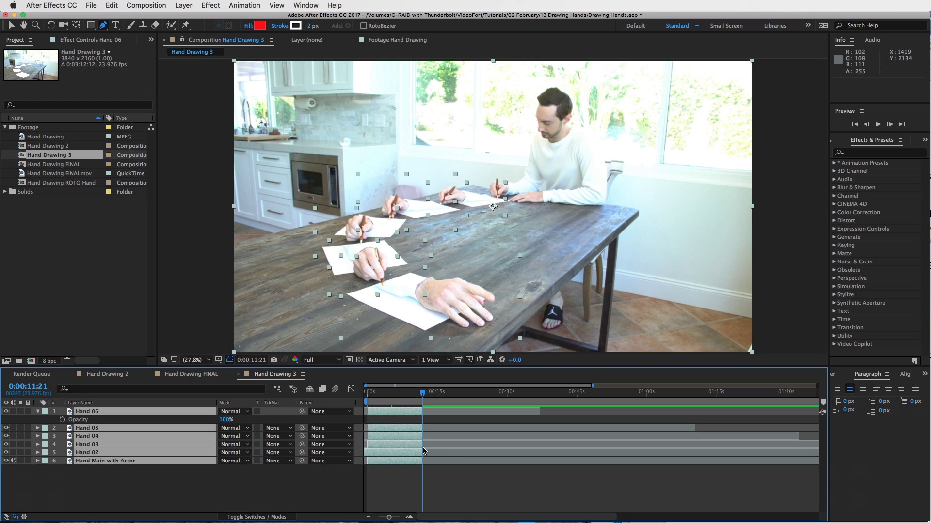
- End the work area at 0:00:11:21 and trim the composition to the work area
key(n)
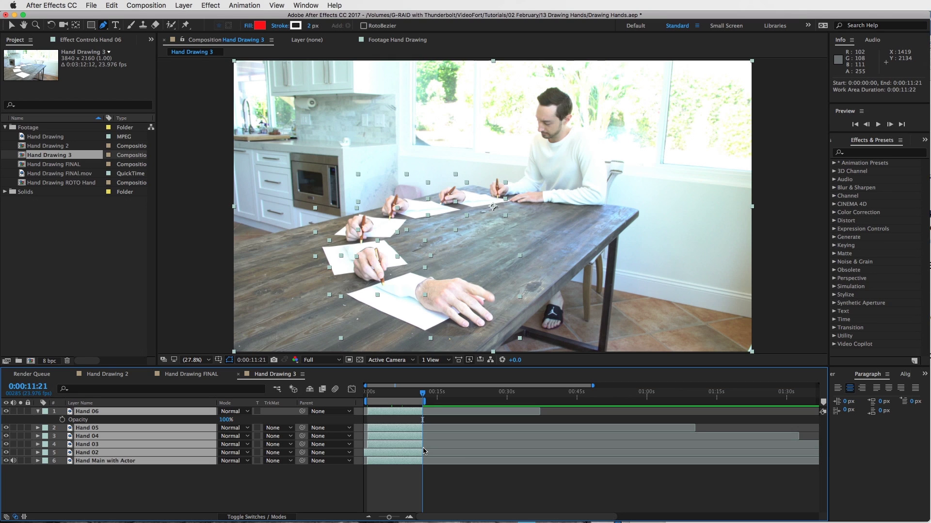
right_click(400, 404)
click(433, 429)
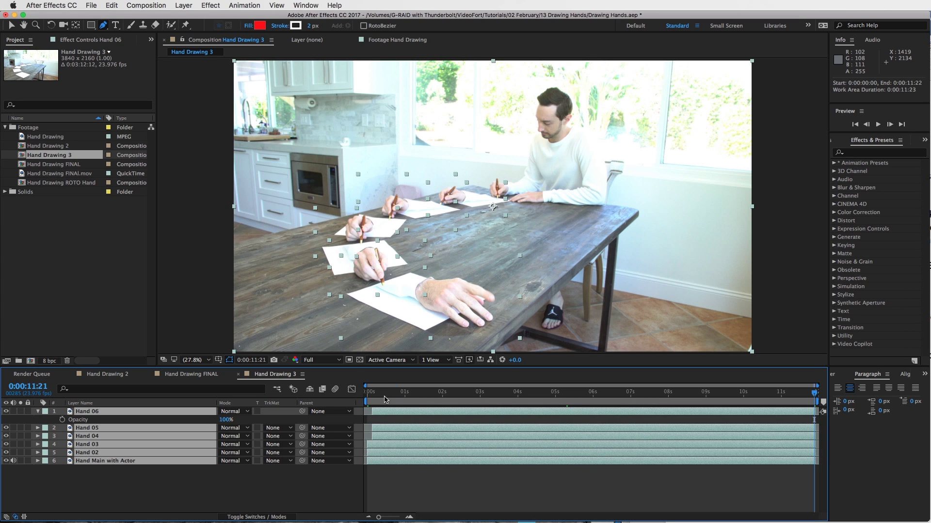
- Extend the starts of Hand 04, Hand 05 and Hand 06 to the composition's first frame, then deselect them
click(380, 411)
click(380, 393)
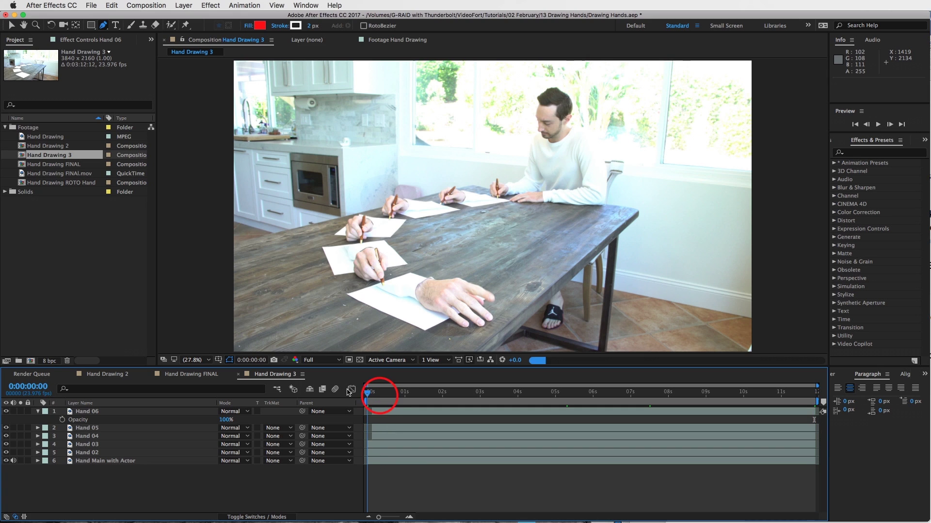
click(383, 411)
shift+click(383, 436)
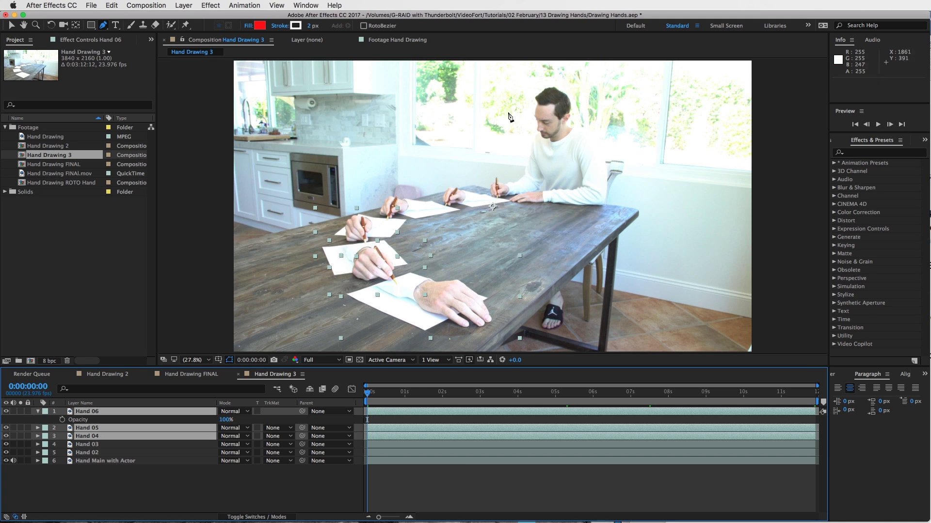
click(11, 25)
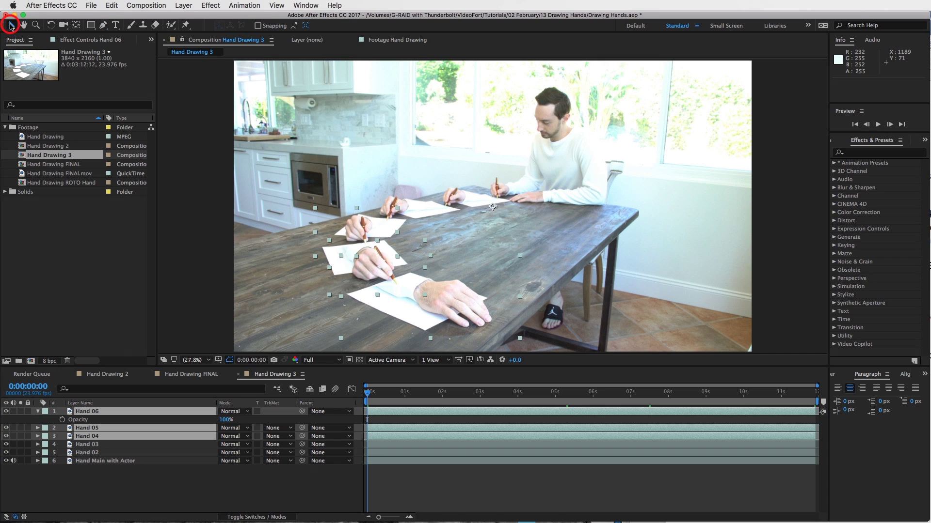
click(470, 471)
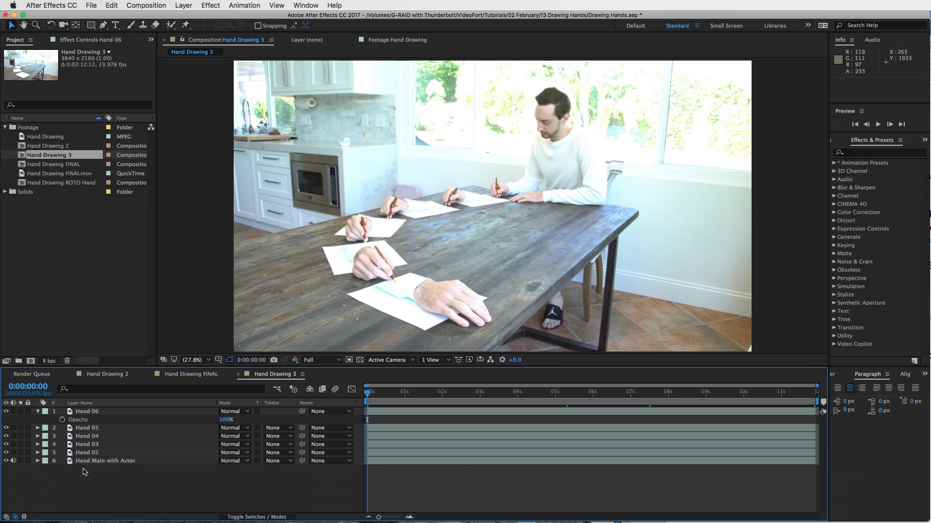
click(94, 444)
click(92, 436)
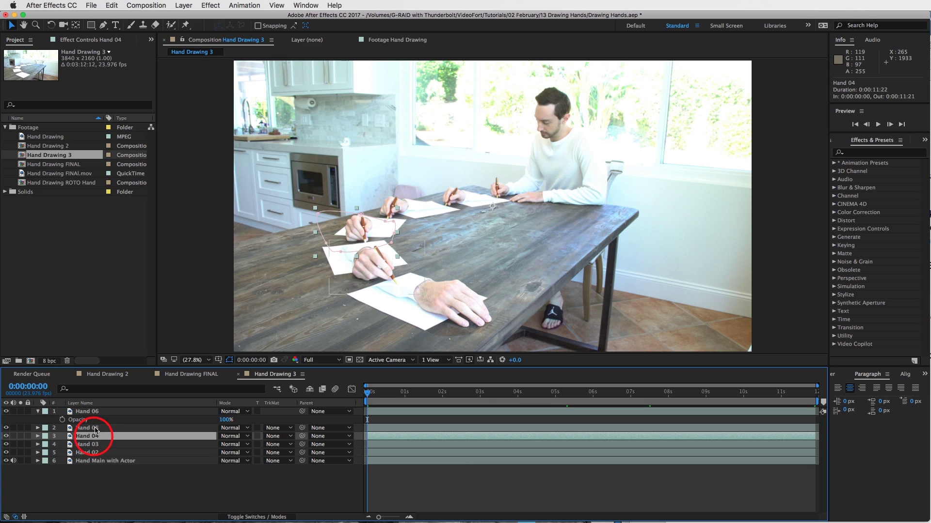
click(92, 444)
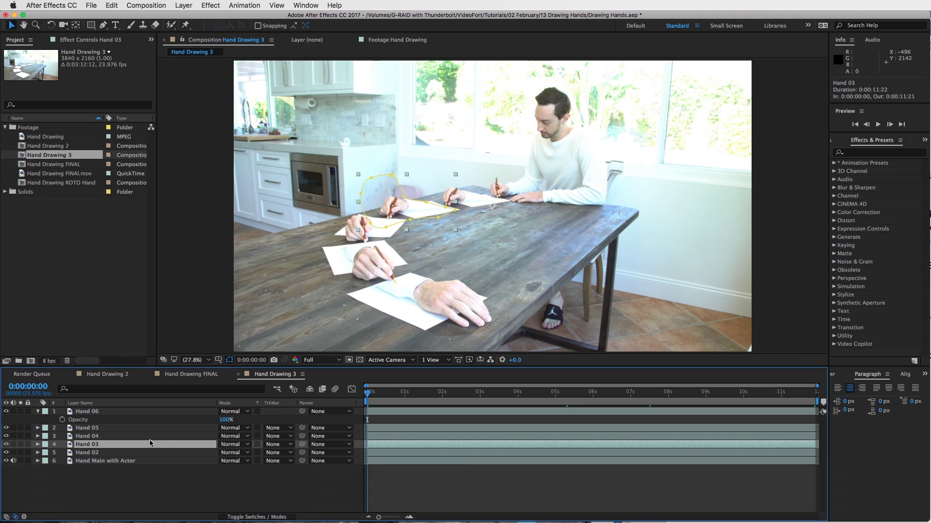
click(244, 480)
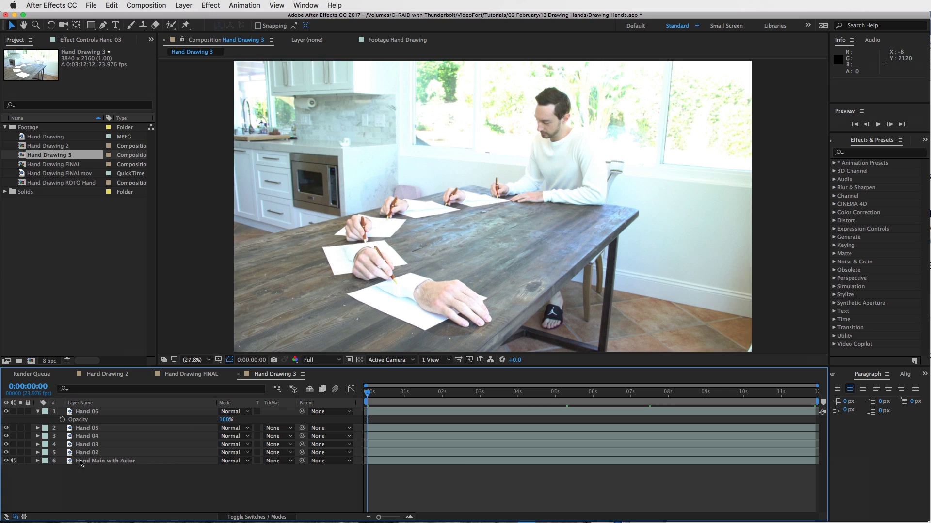
- Draw a second closed mask on Hand 03 with the Pen tool, covering the background area above the hand beside the microwave
click(86, 445)
key(m)
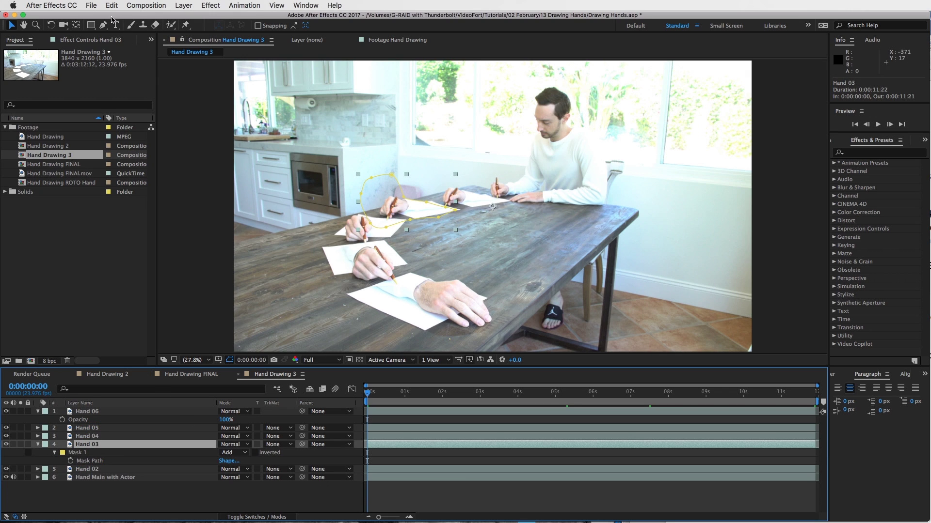
click(103, 25)
click(329, 199)
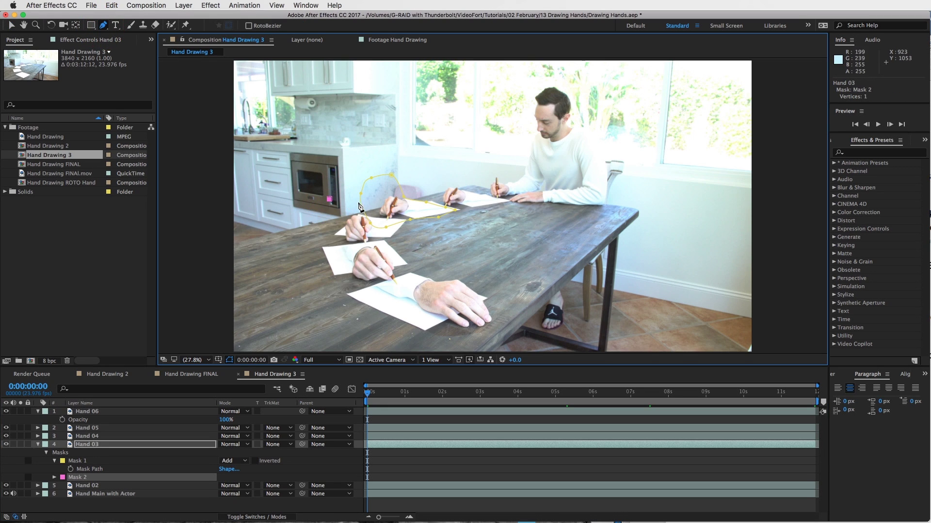
drag(364, 200, 389, 187)
click(415, 170)
drag(390, 143, 364, 146)
drag(329, 171, 303, 194)
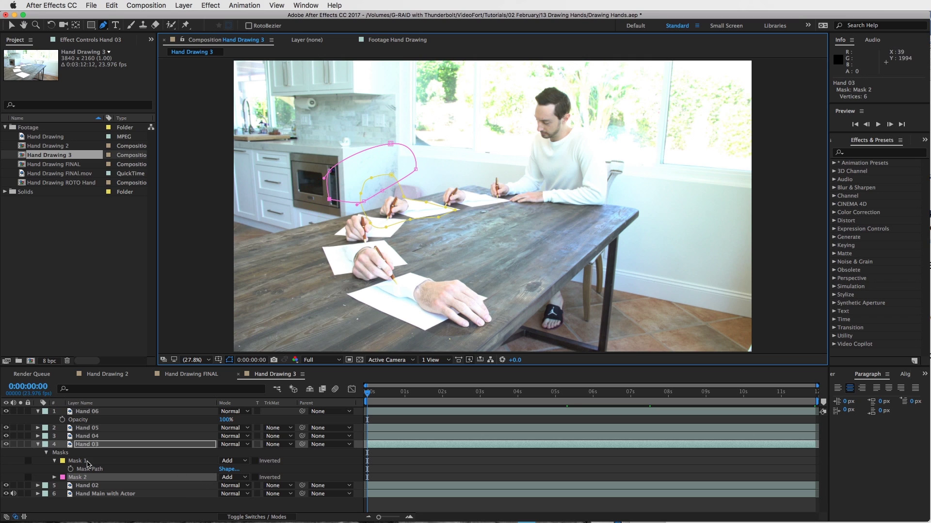
- Feather the second mask on Hand 03 by 25 pixels and deselect the layer
click(54, 478)
click(231, 492)
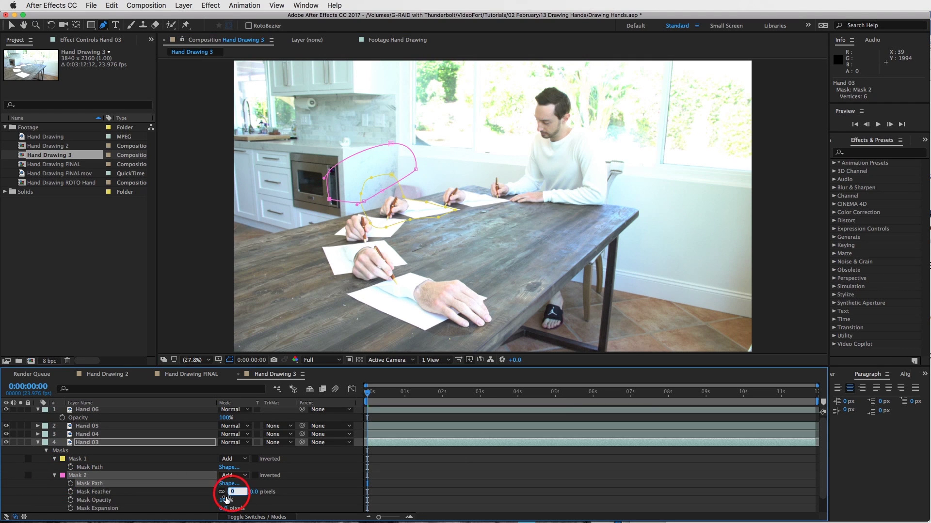
text(25)
key(Return)
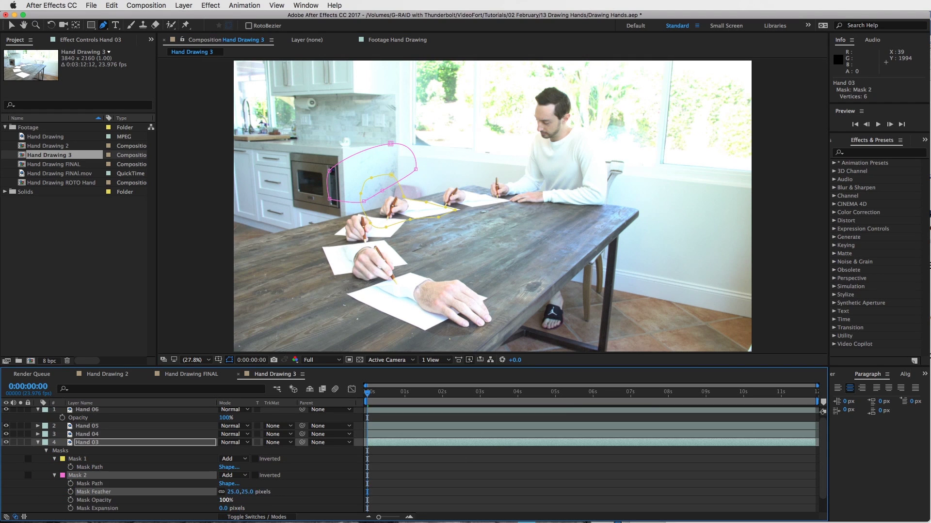
key(F2)
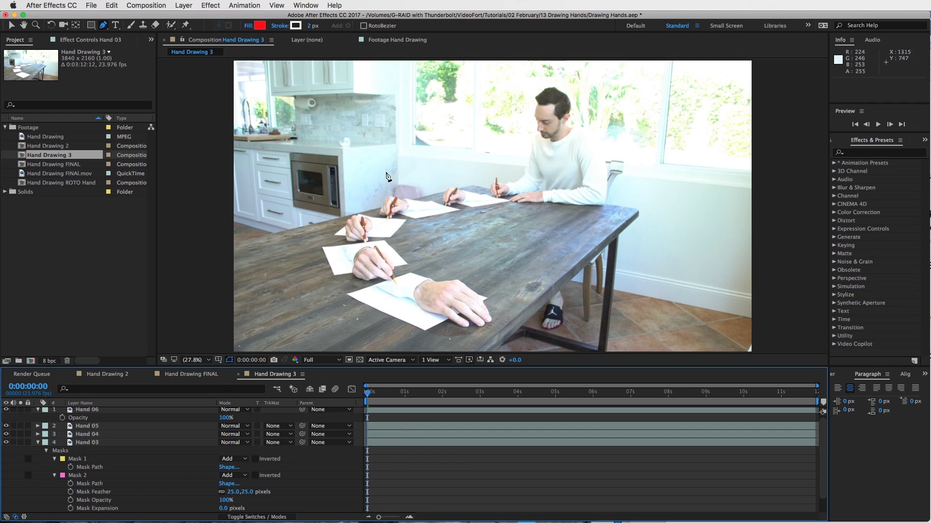
- Collapse the properties of Hand 03 and Hand 06 and return to the Selection tool
click(38, 444)
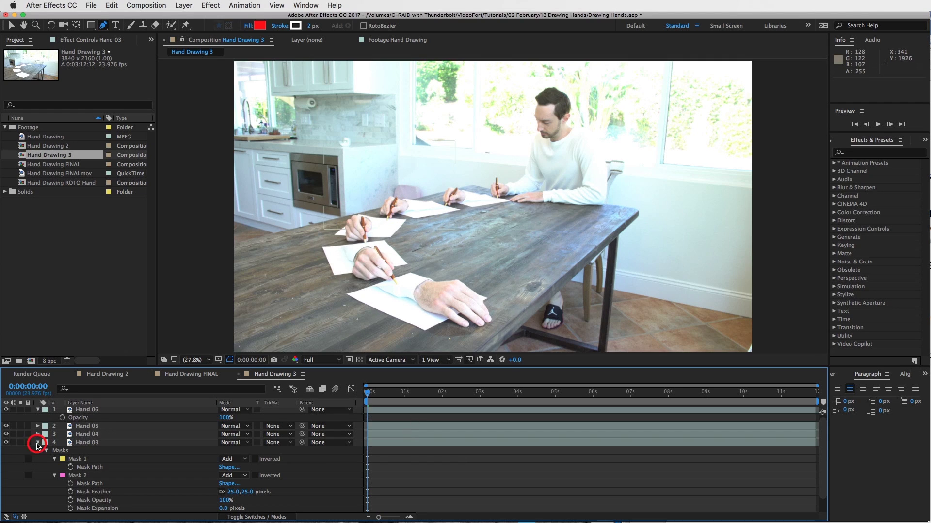
click(38, 411)
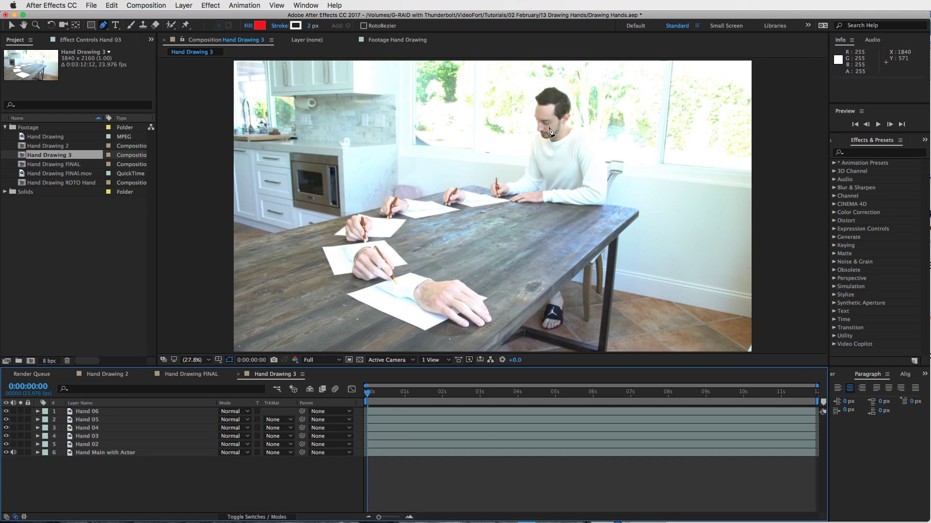
click(481, 490)
click(11, 24)
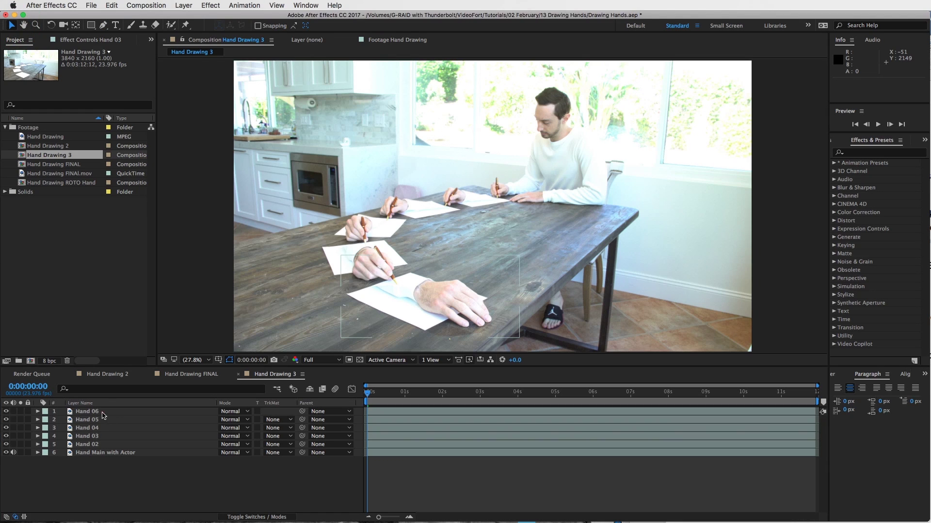
- Pre-compose all six layers into a new composition named Edited All Hands on Deck, moving all attributes into it
click(101, 411)
shift+click(108, 452)
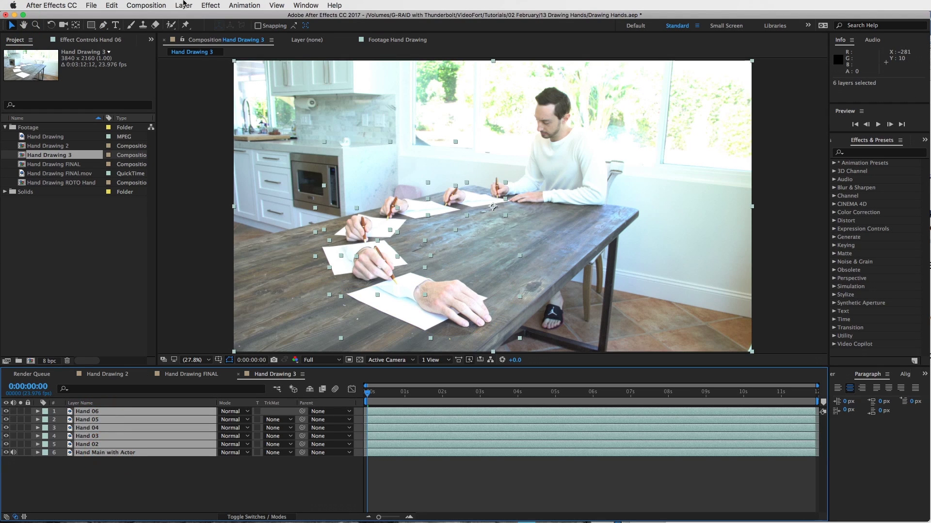
click(183, 5)
click(208, 333)
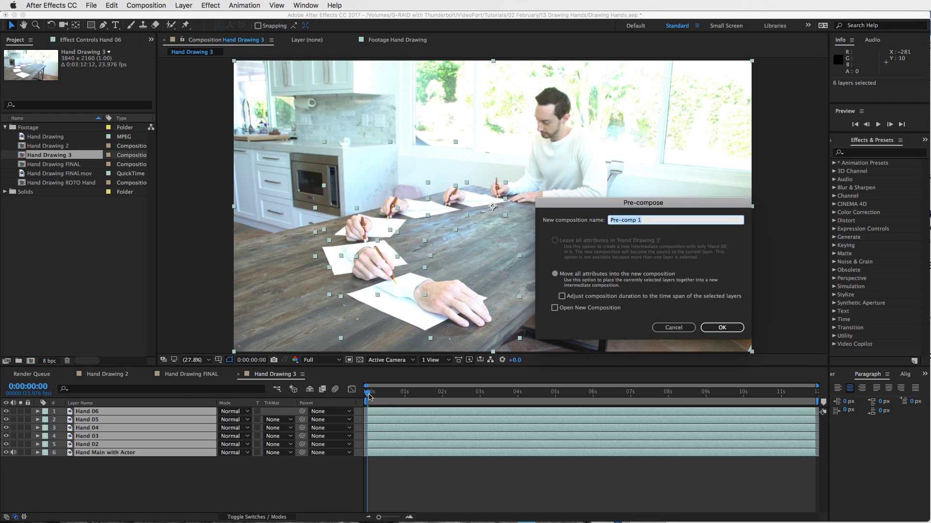
text(E)
text(dited All Hands on Deck)
key(Return)
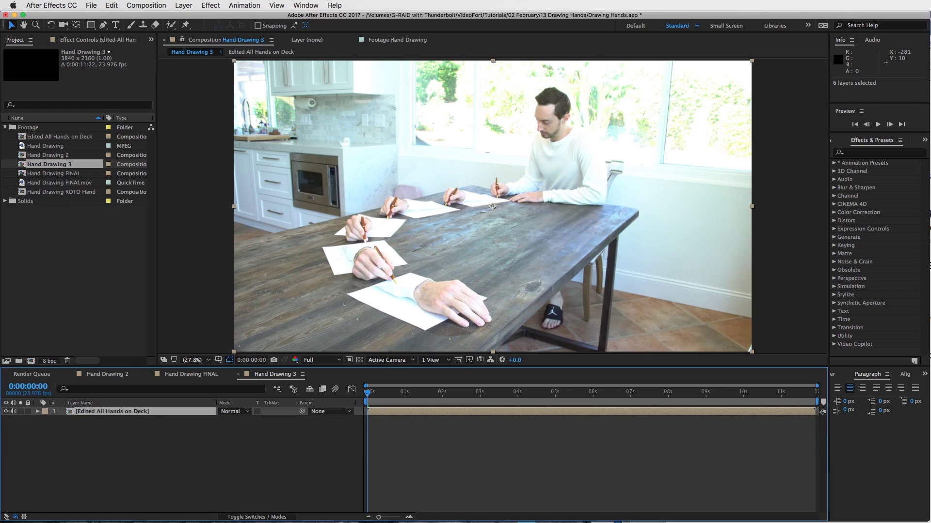
- Add the expression wiggle(1,30) to the Position of the Edited All Hands on Deck layer
click(484, 412)
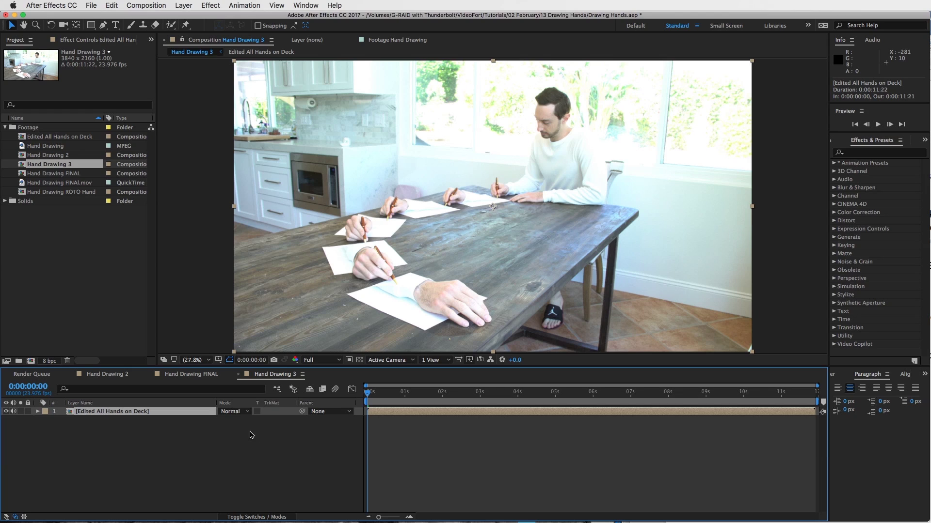
key(p)
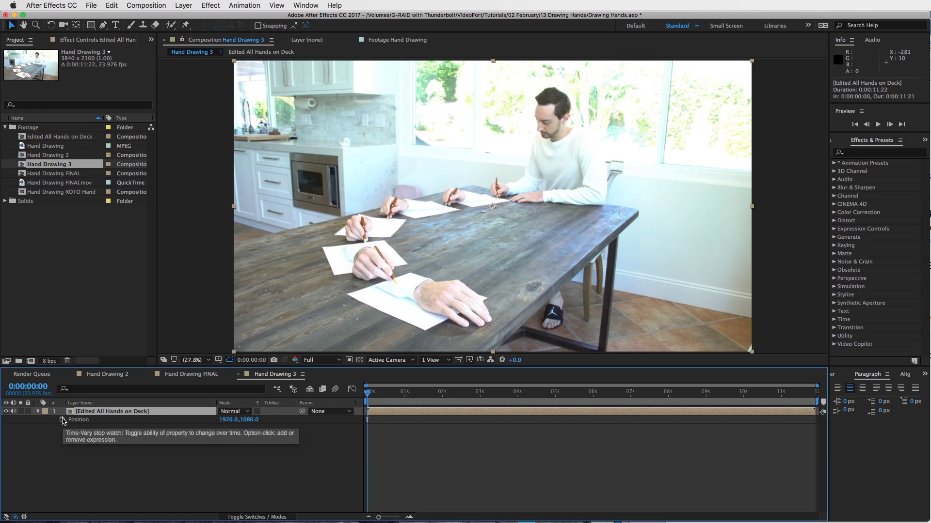
alt+click(62, 420)
text(wiggle(1,30)
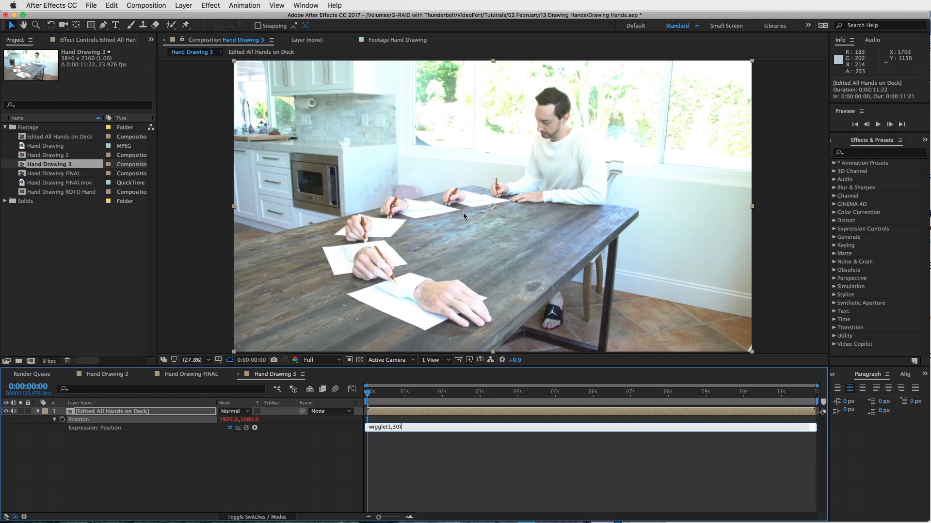
double_click(391, 428)
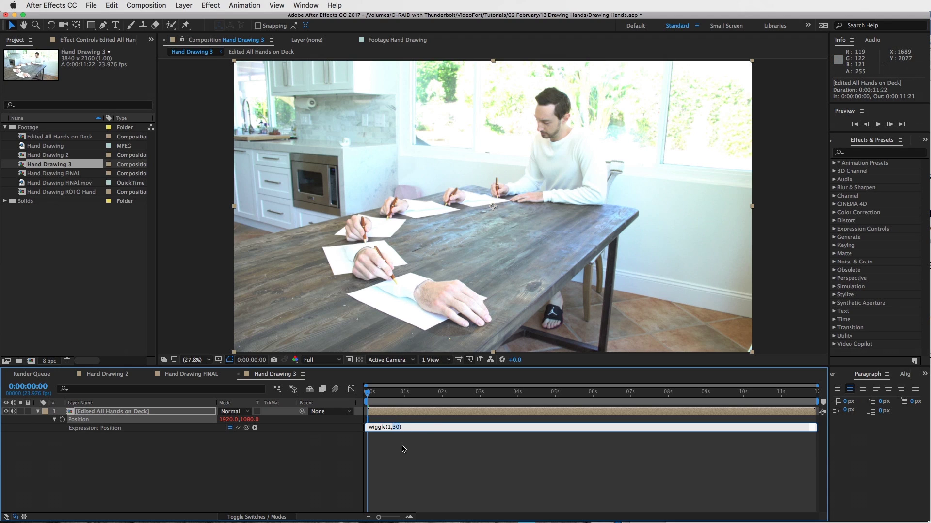
key(BackSpace)
click(403, 428)
key(KP_Enter)
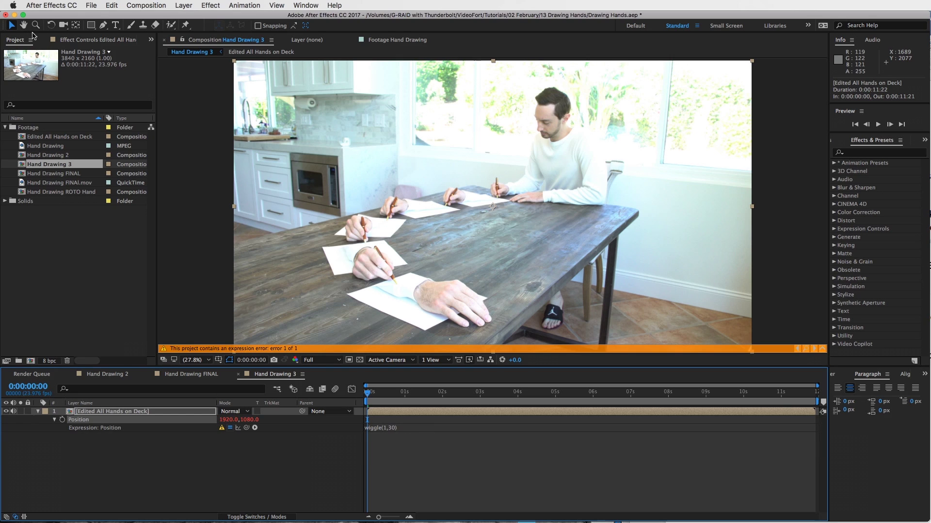
click(380, 430)
click(376, 440)
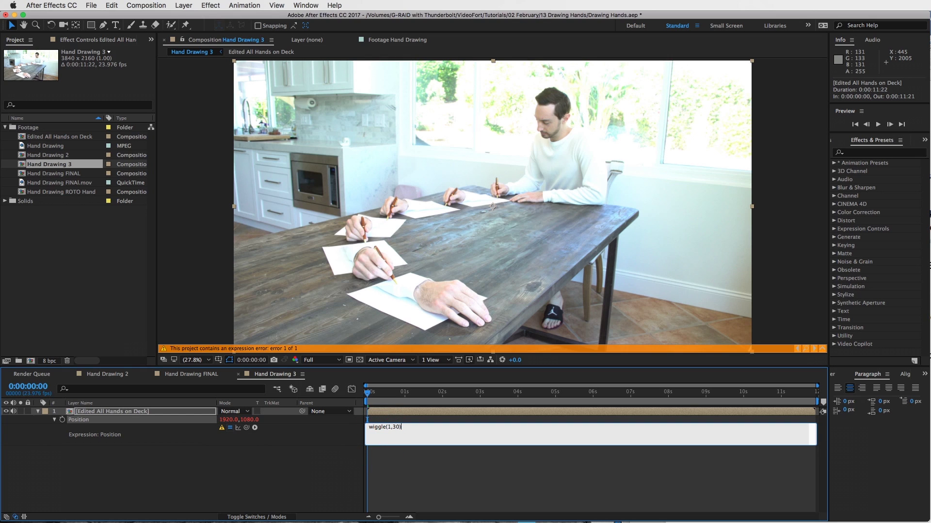
key(KP_Enter)
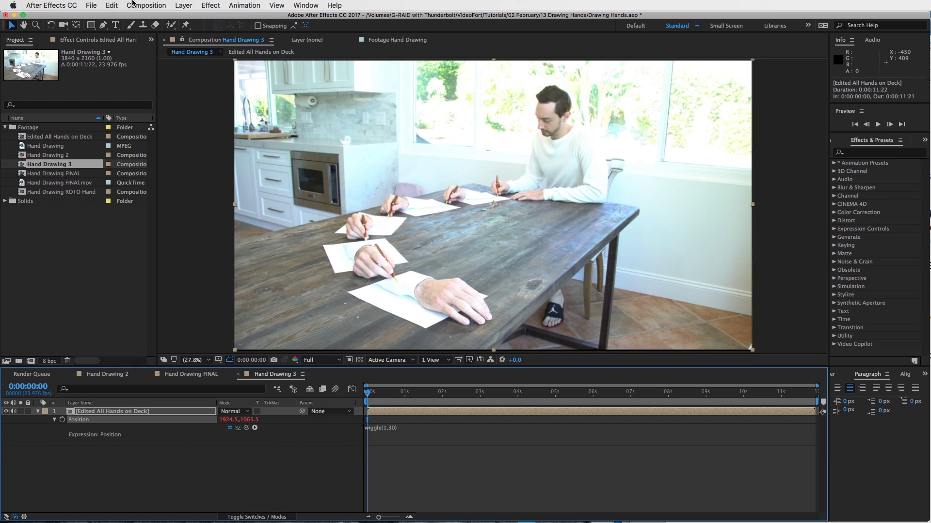
- Create a null object and parent the Edited All Hands on Deck layer to it
click(183, 5)
mouse_move(291, 18)
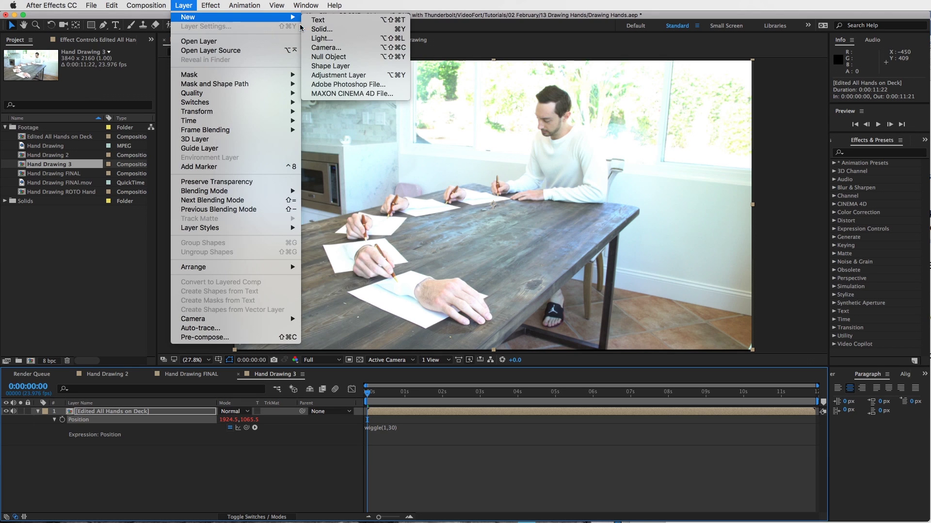
click(328, 57)
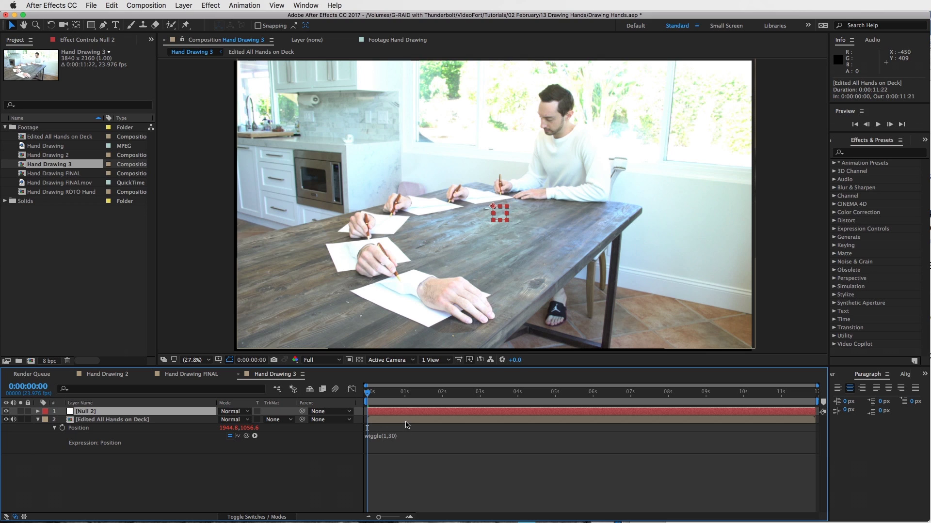
click(406, 421)
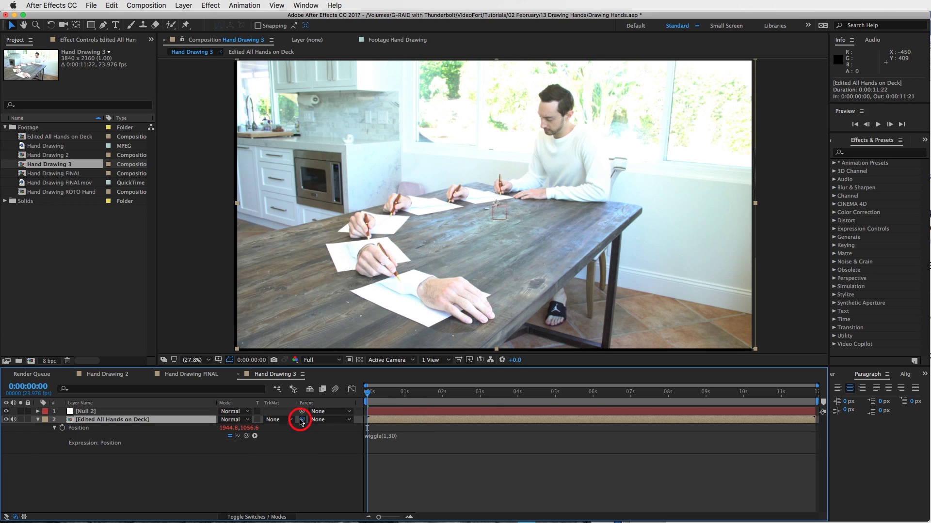
drag(302, 419, 87, 415)
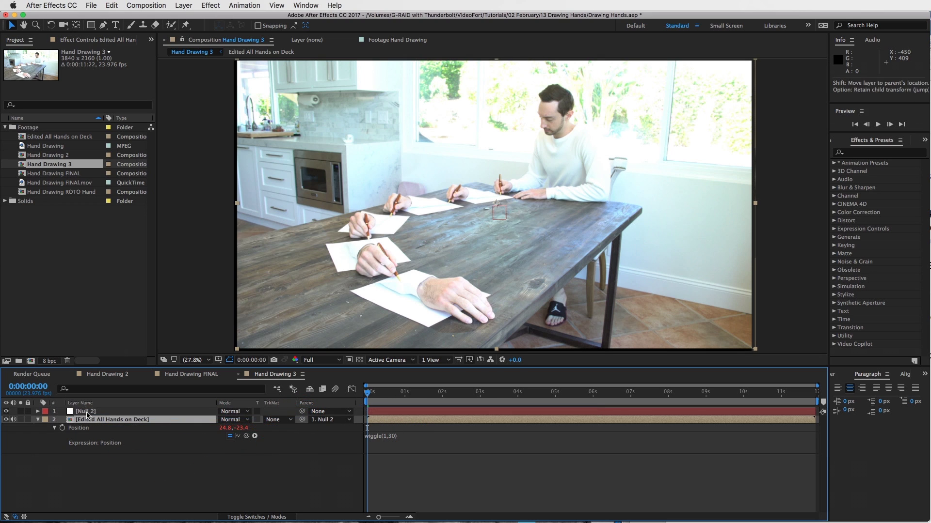
click(407, 421)
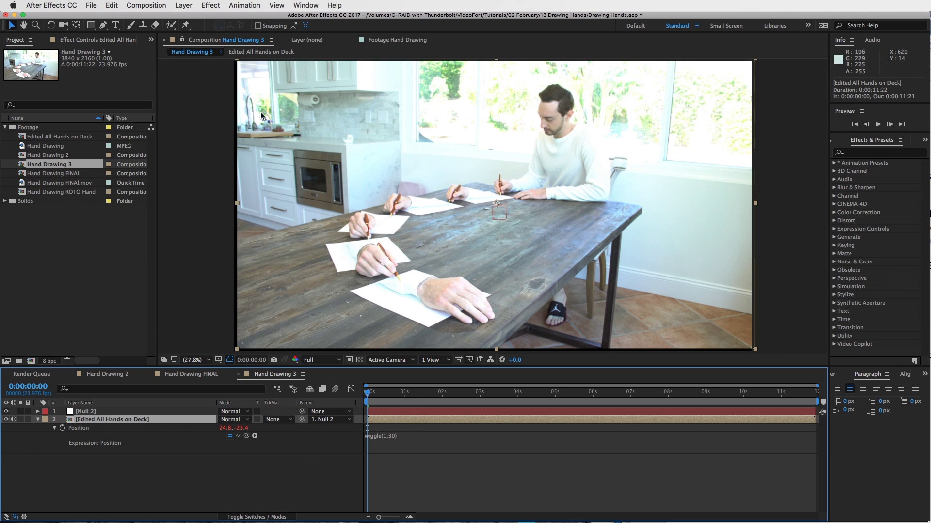
click(416, 423)
- Set the Hand Drawing 3 composition's size to 1920 x 1080 px
click(183, 4)
mouse_move(152, 4)
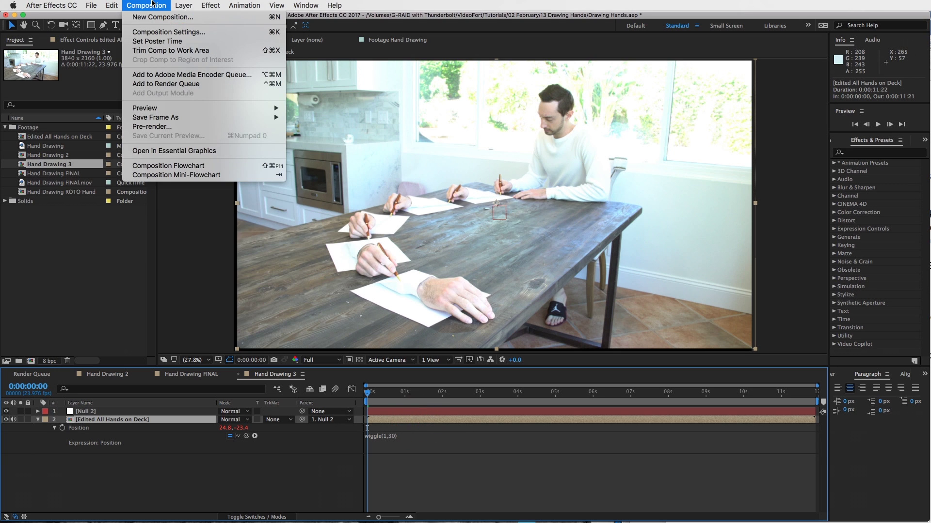
click(189, 32)
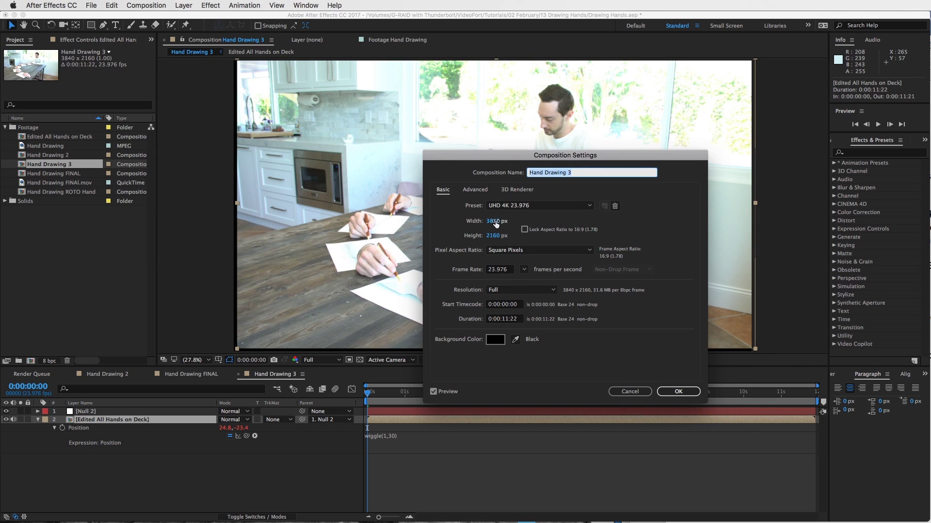
click(493, 221)
text(1920)
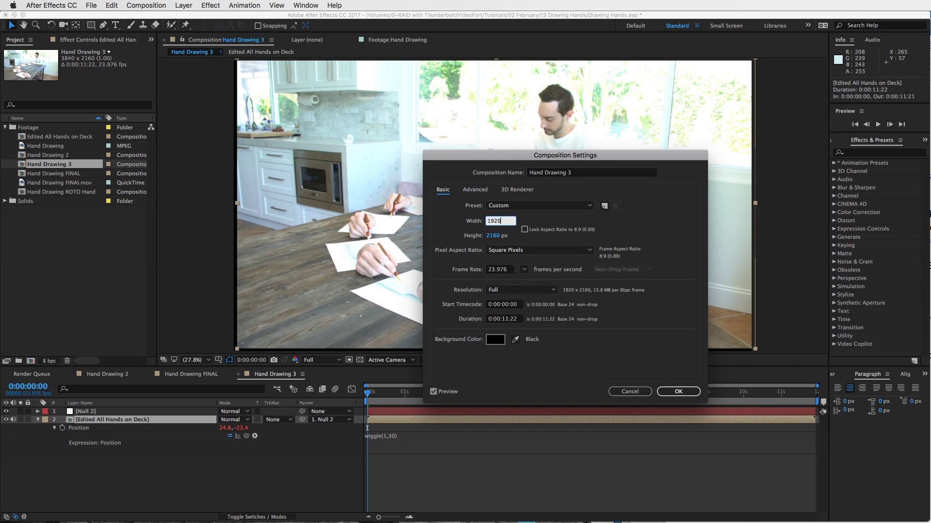
click(493, 236)
text(1080)
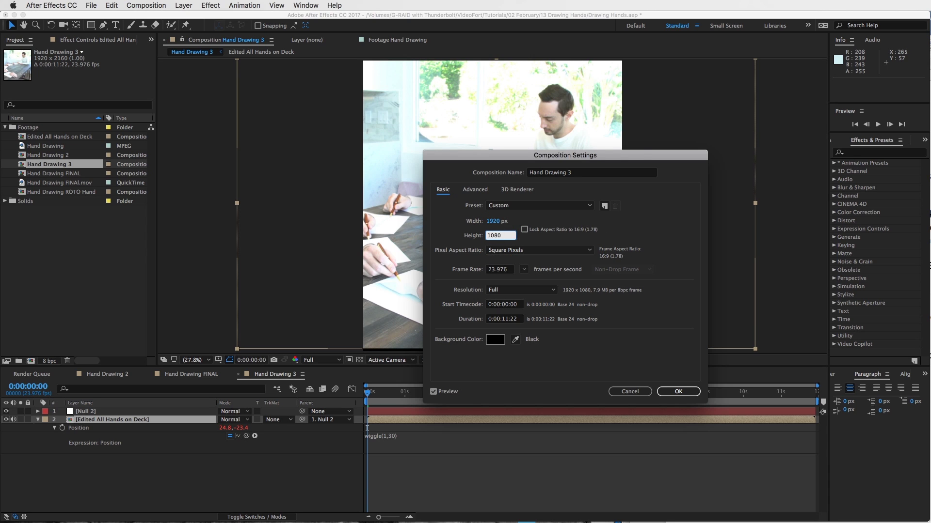
key(Return)
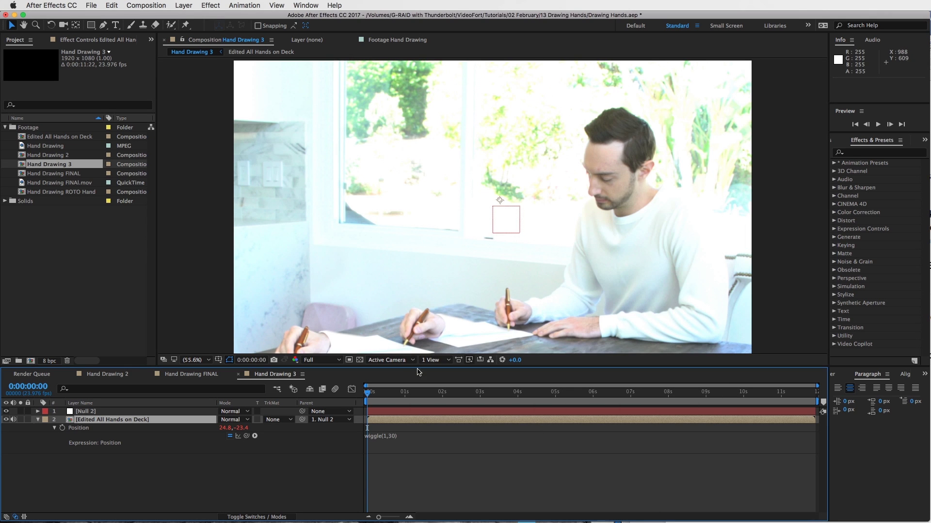
- Scale the null object down to 51% to fit the parented footage to the smaller frame
click(397, 411)
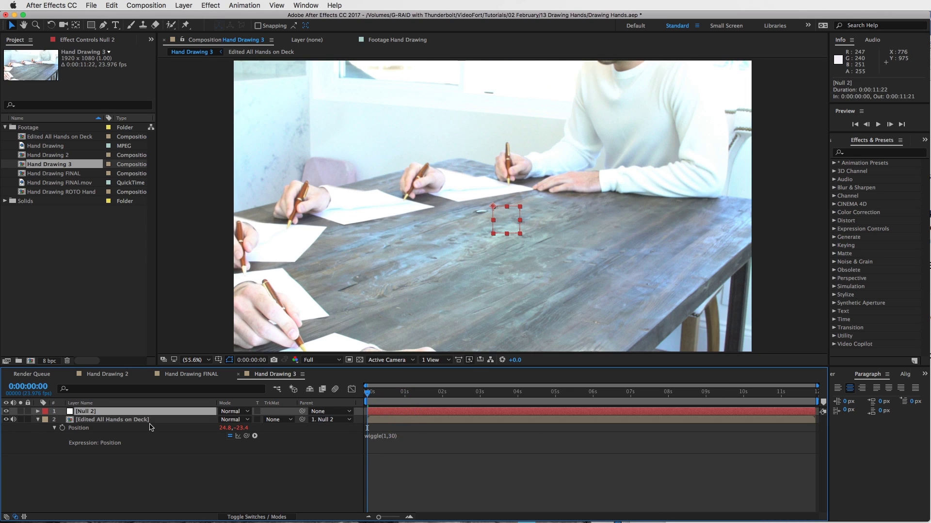
key(s)
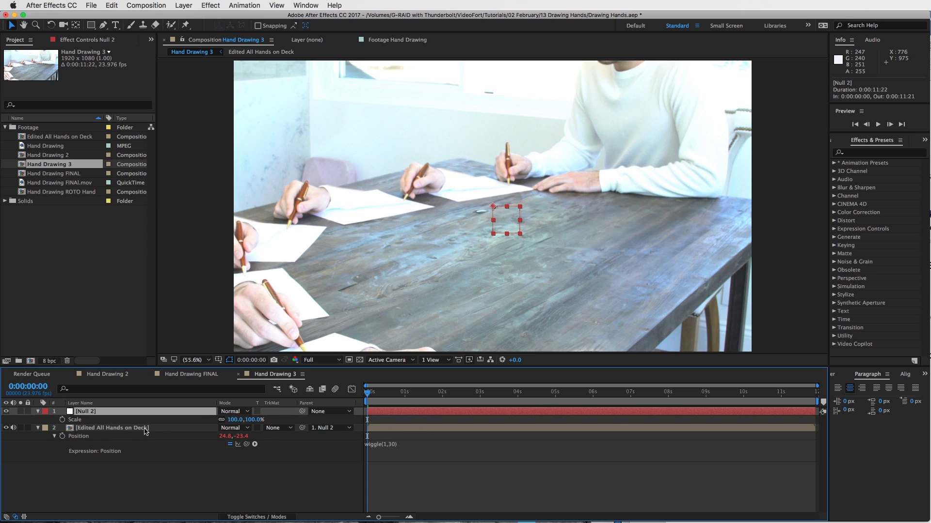
drag(231, 420, 213, 421)
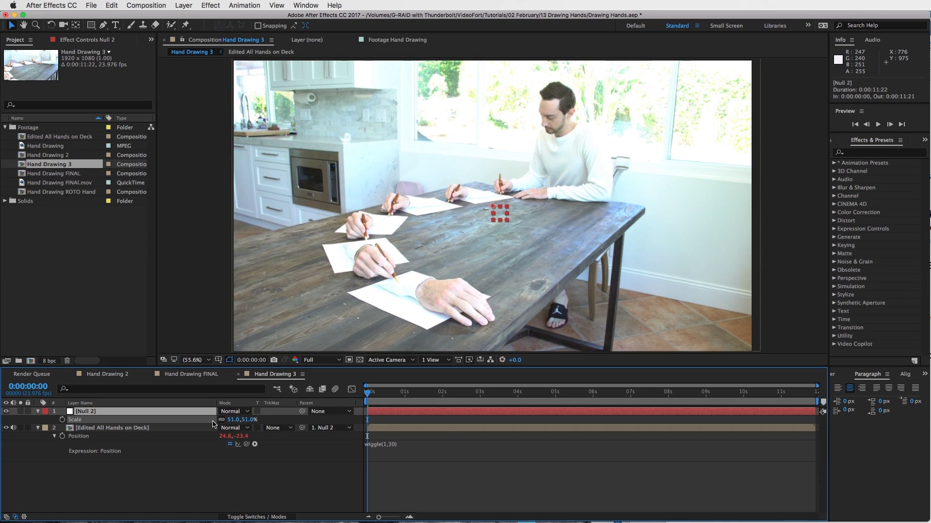
- Preview the wiggle and inspect the frame edges for gaps at several points in the first four seconds
click(388, 394)
key(space)
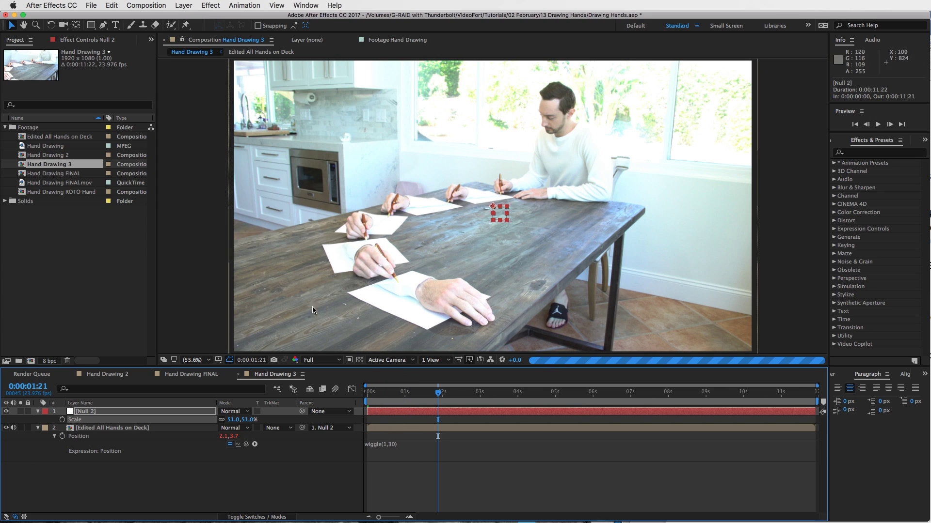
click(472, 392)
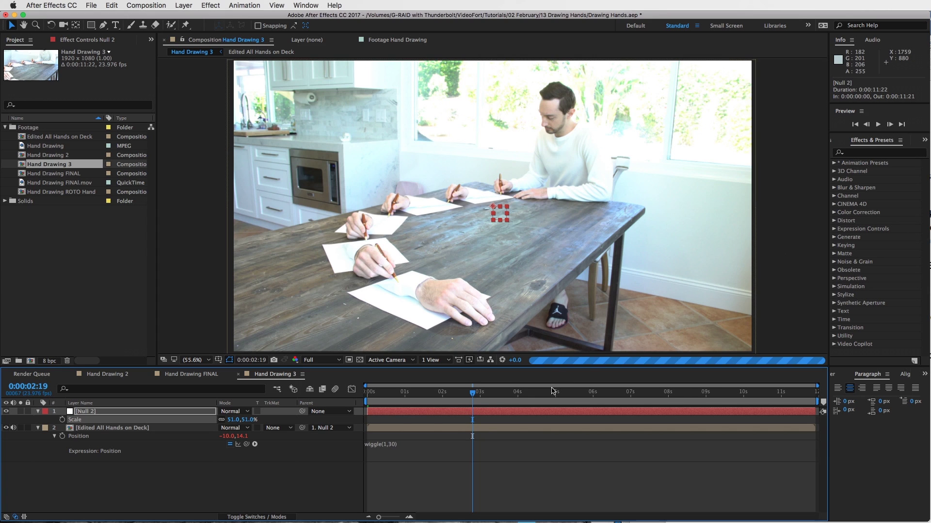
click(517, 392)
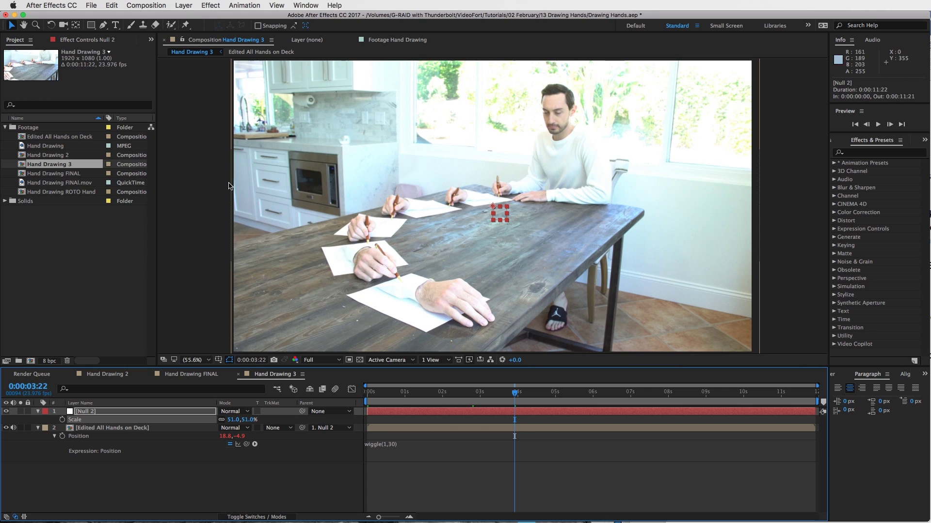
- Start position and scale keyframes on the null object at 0:00 and reveal its keyframed properties
click(652, 393)
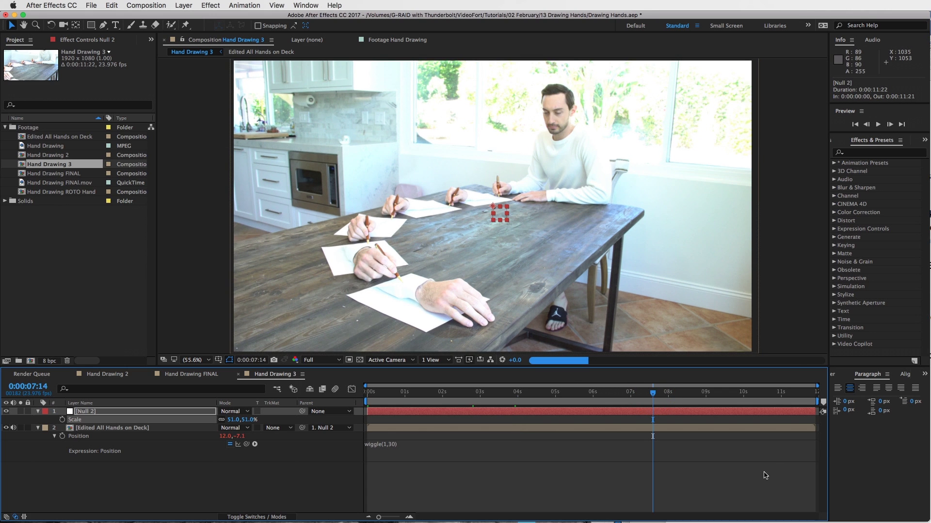
click(749, 393)
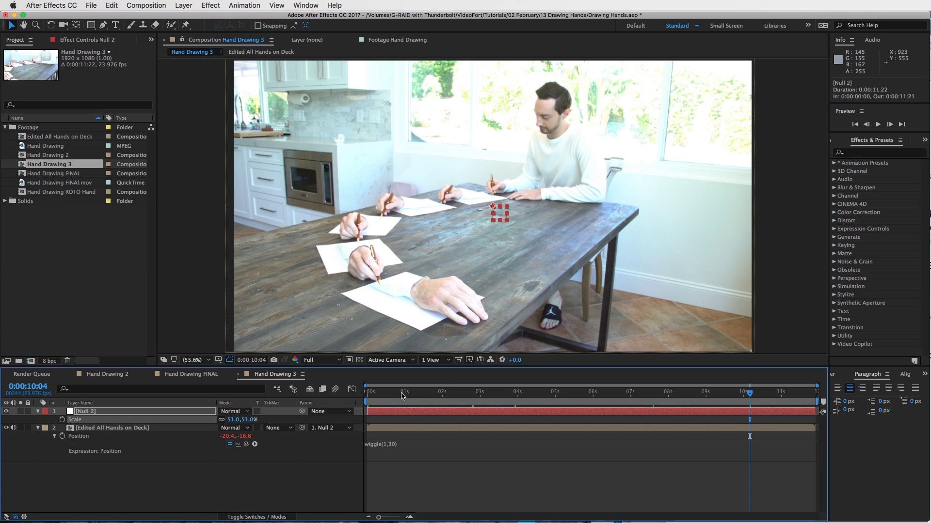
drag(405, 394, 352, 397)
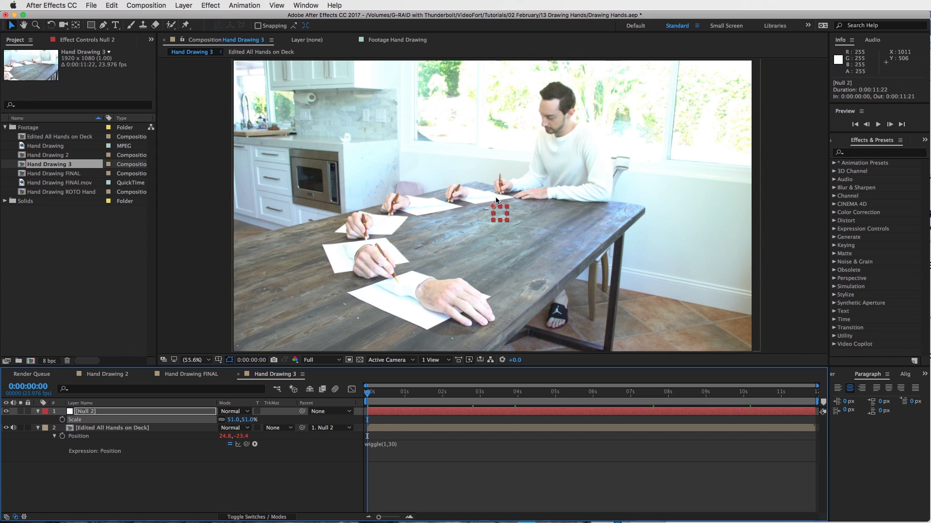
click(62, 421)
key(p)
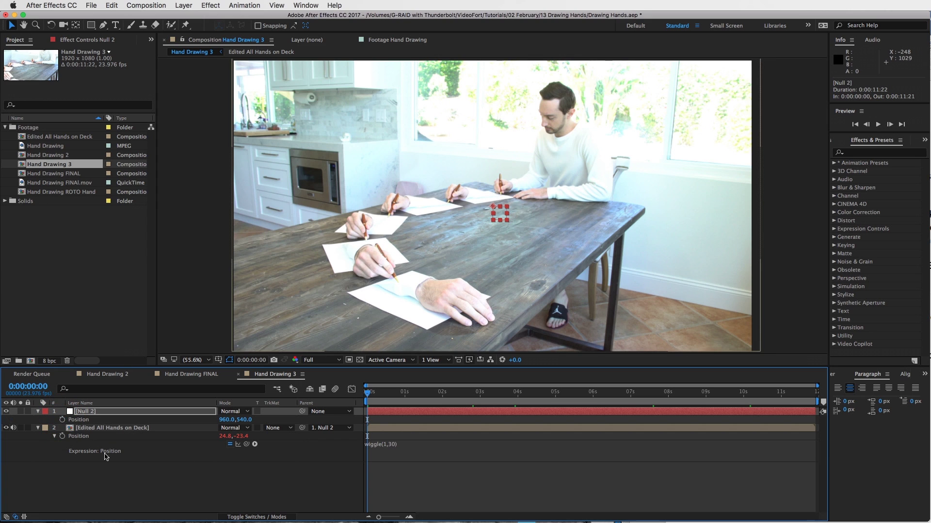
click(62, 421)
key(u)
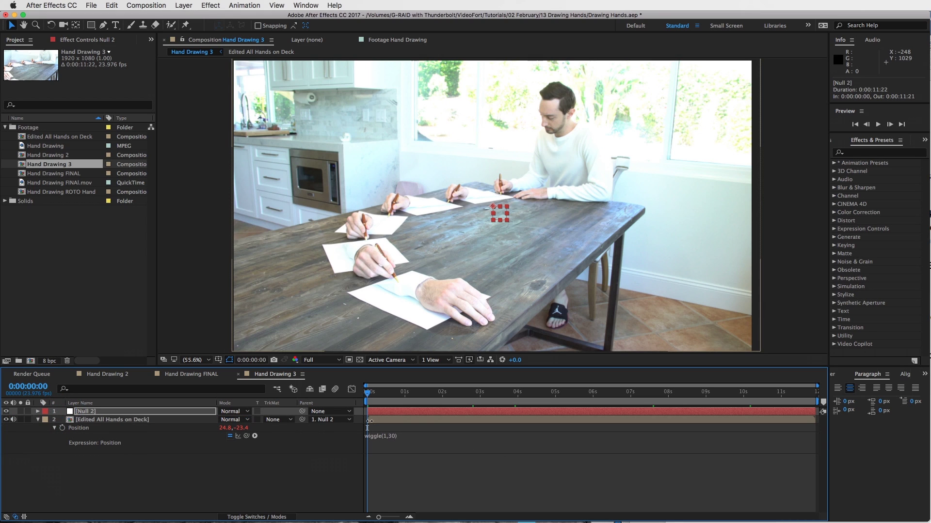
key(u)
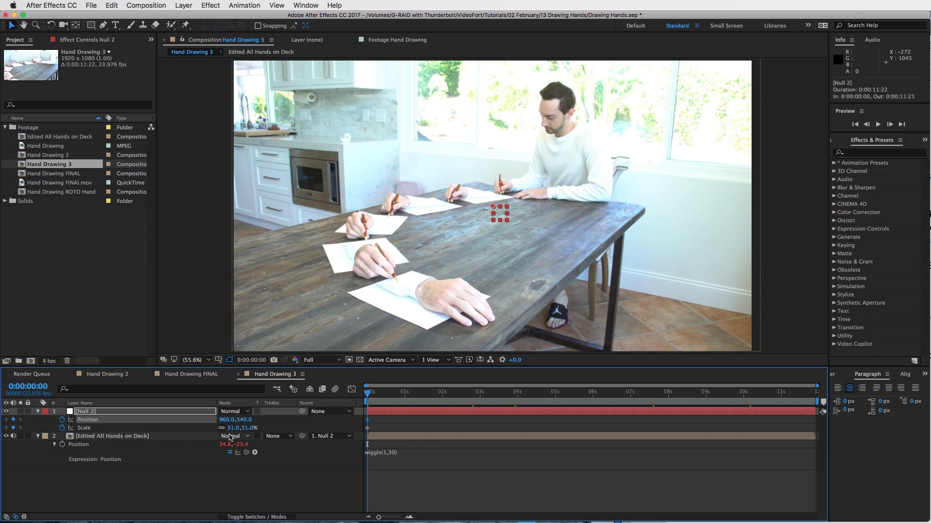
- At 0:00, set the null's scale to 100% and its position to 644, 941 to frame the man close up
drag(231, 429, 428, 421)
drag(226, 419, 138, 427)
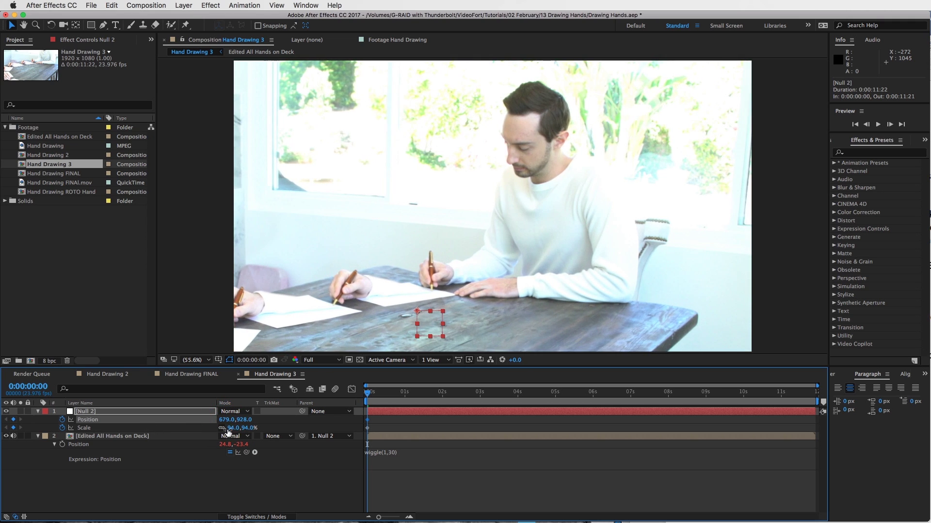
click(230, 428)
key(Return)
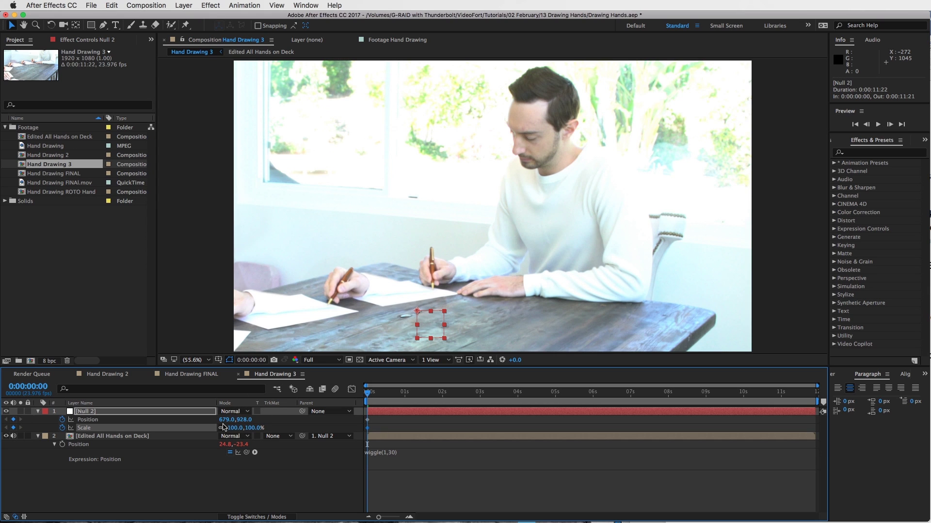
drag(224, 419, 249, 420)
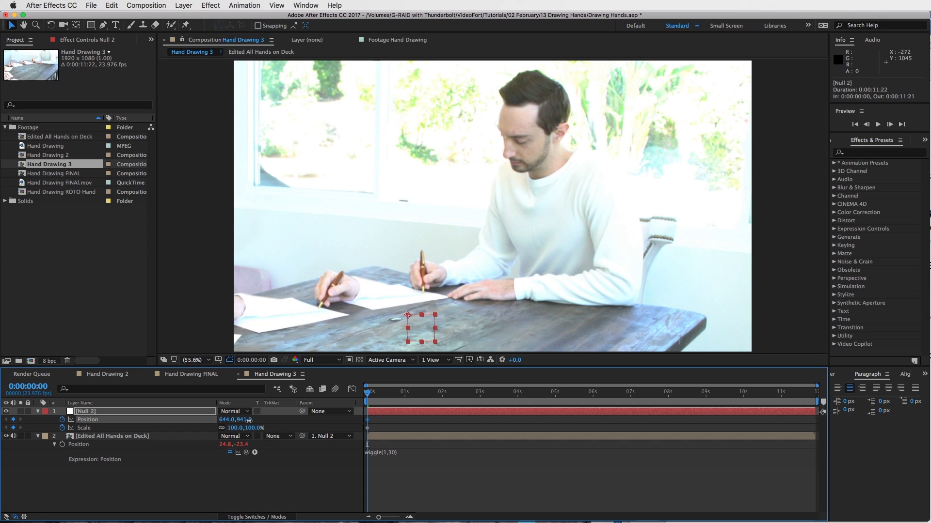
- At 4 seconds, keyframe the null's scale at 75% and its position at 1186, 701
click(518, 393)
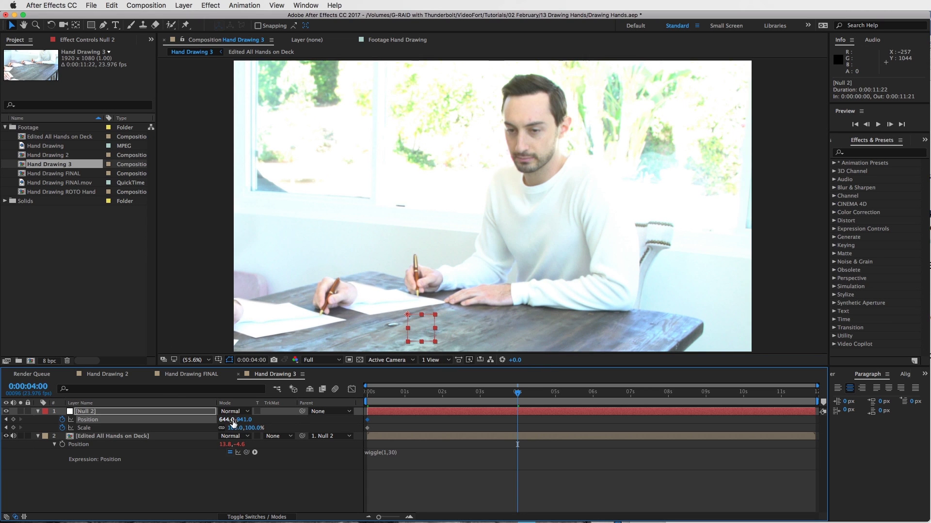
drag(227, 421, 259, 425)
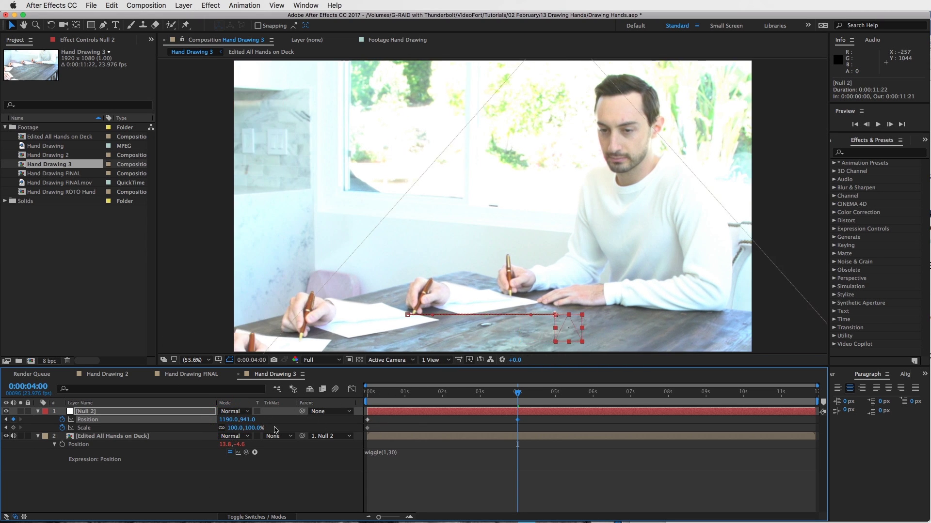
click(236, 428)
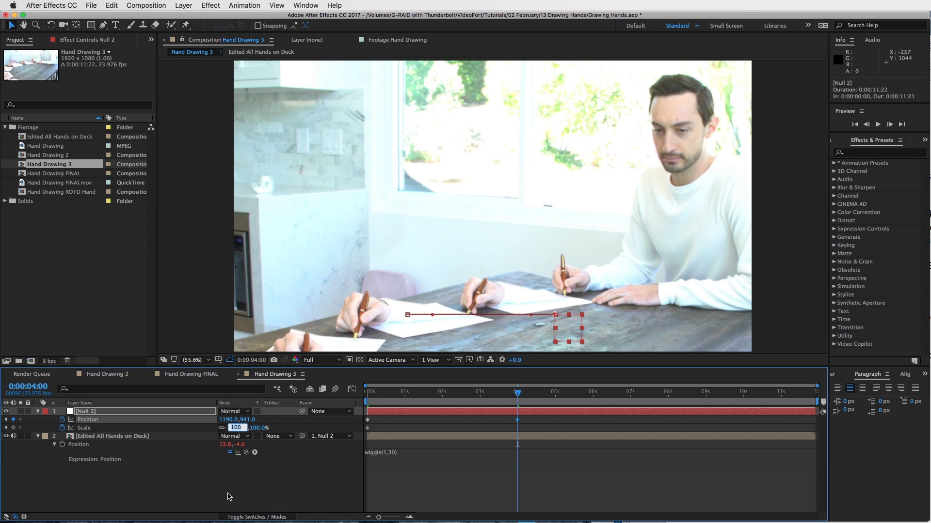
text(75)
key(Return)
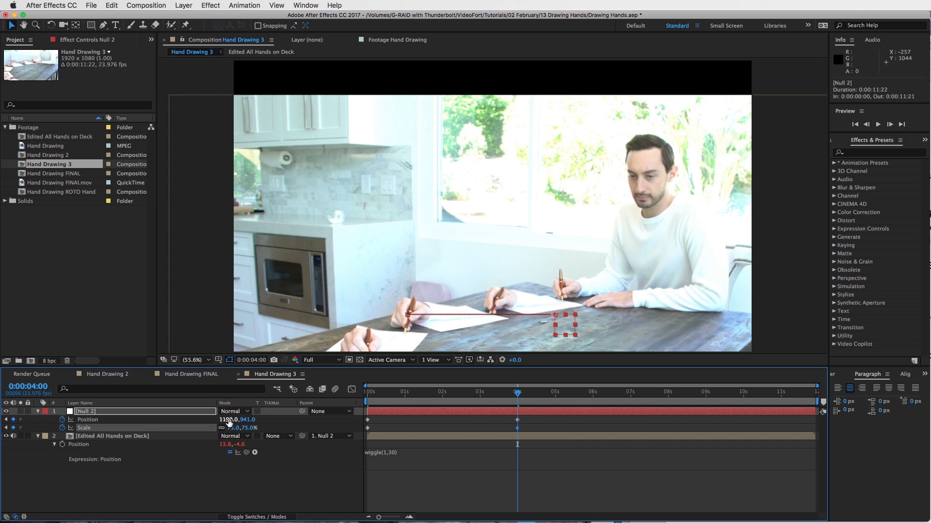
drag(227, 420, 115, 442)
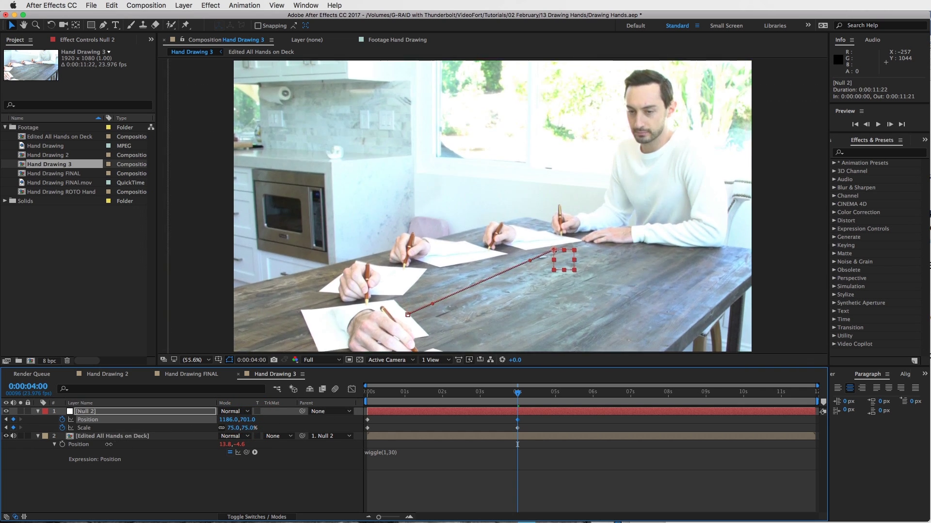
- At 8 seconds, keyframe the null's scale at 62% and position at 951, 590, and check the framing near the end
click(668, 397)
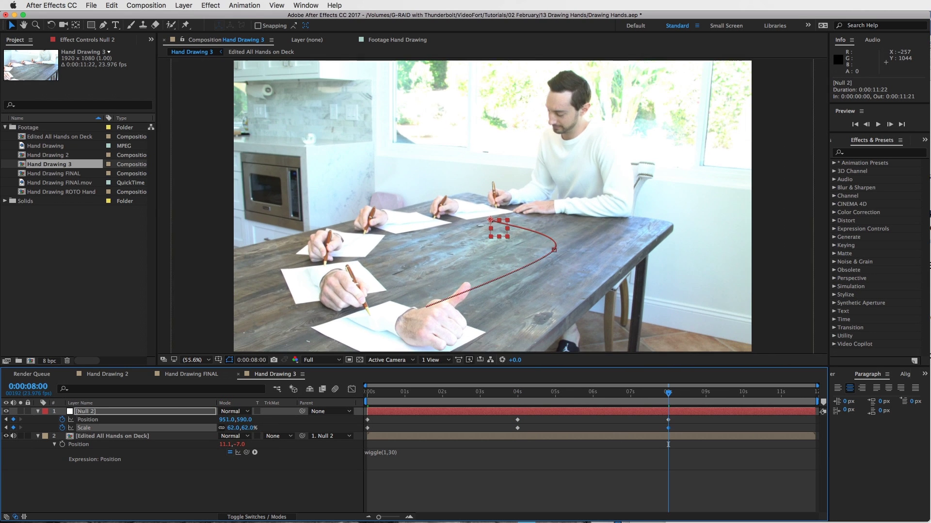
click(804, 390)
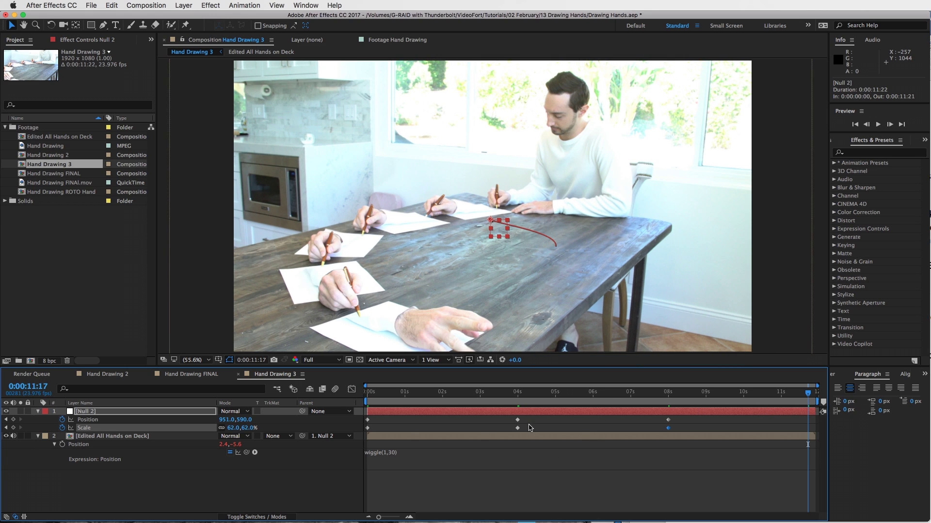
click(192, 360)
click(206, 379)
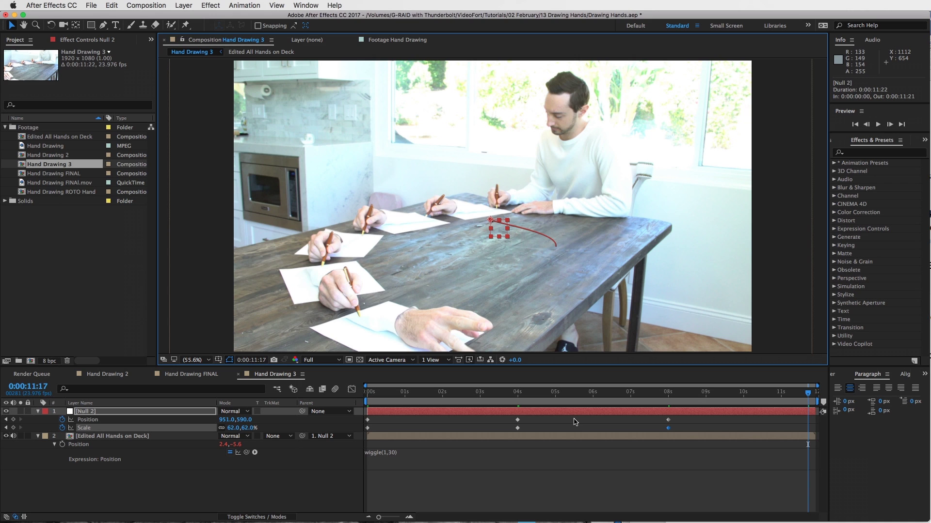
- Add the Hand Drawing 3 composition to the render queue and delete the two finished Hand Drawing FINAL entries
click(146, 6)
click(211, 5)
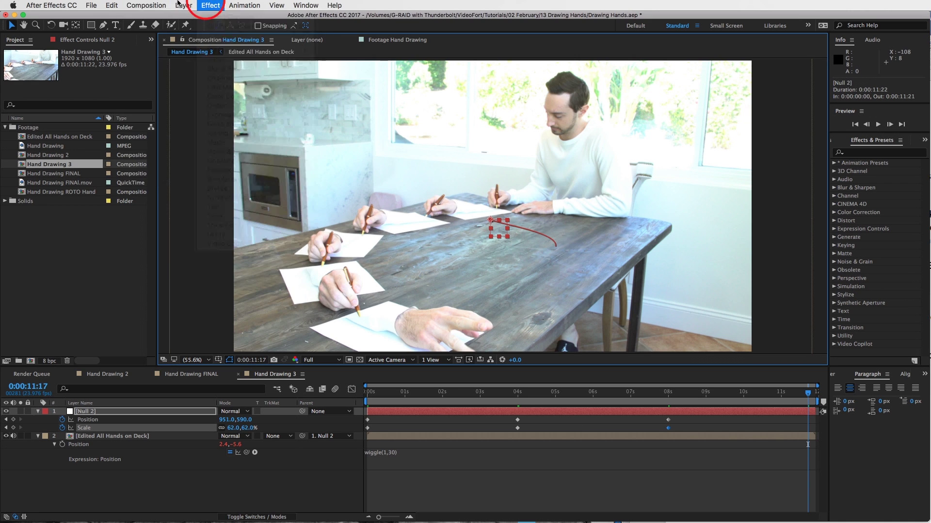
mouse_move(146, 5)
click(166, 84)
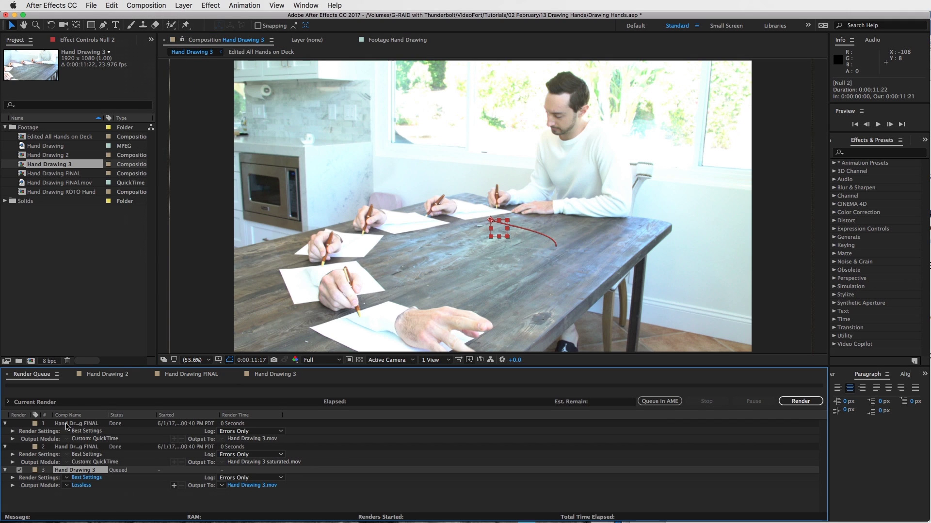
click(66, 426)
key(Delete)
click(66, 426)
key(Delete)
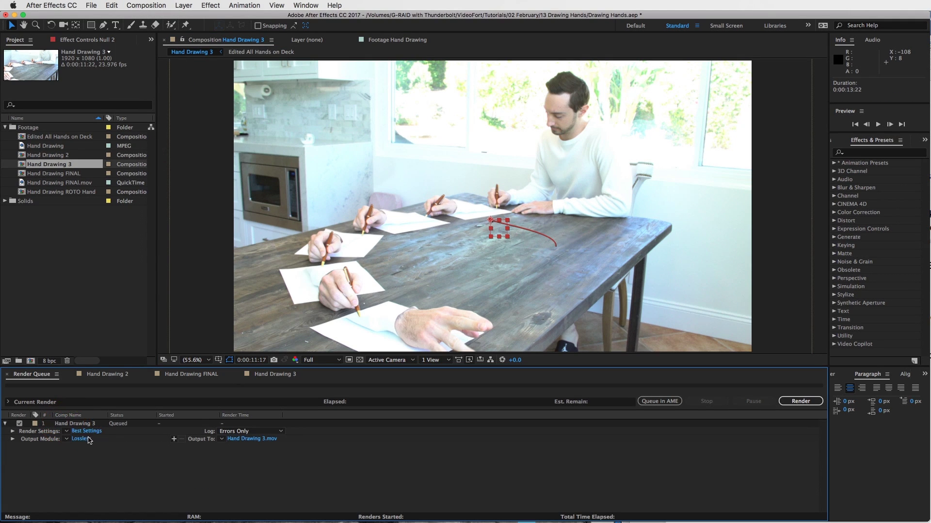
- Review the QuickTime video codec choices in the output module settings, keep Animation, and close the settings without changes
click(88, 439)
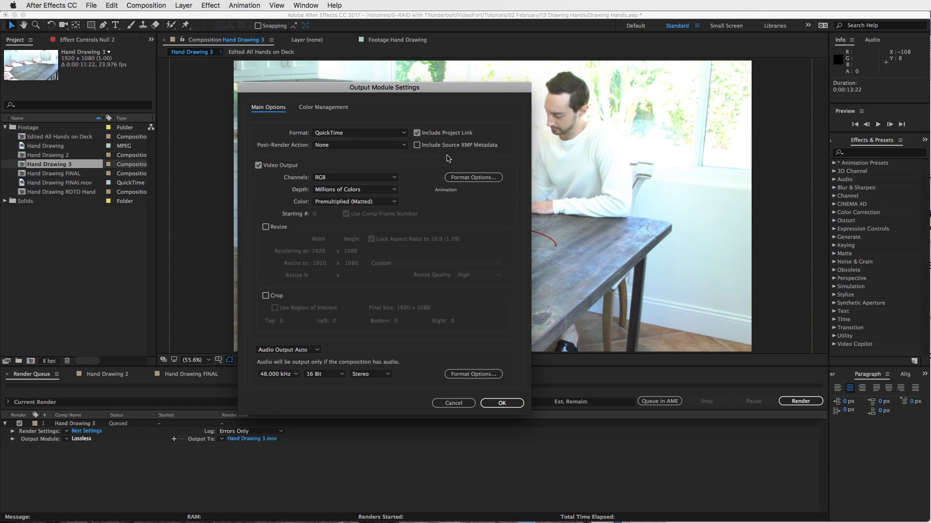
click(480, 178)
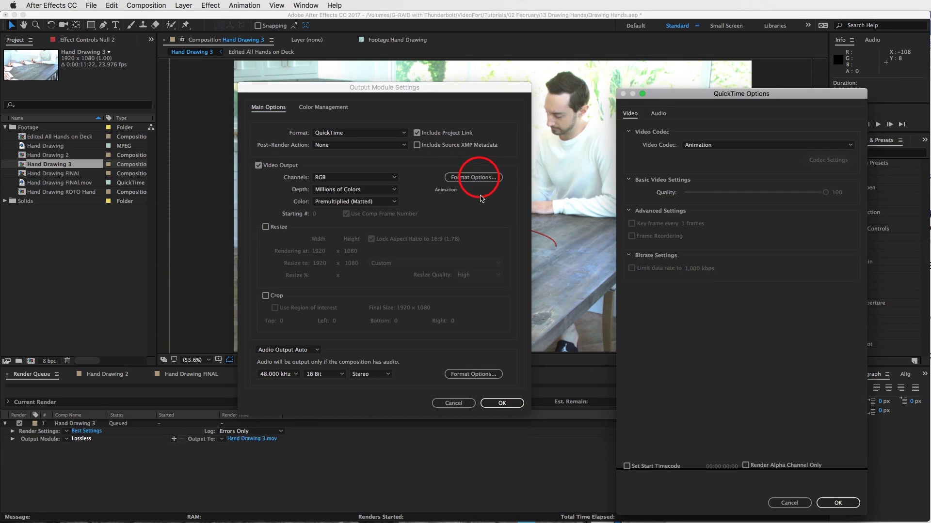
click(708, 144)
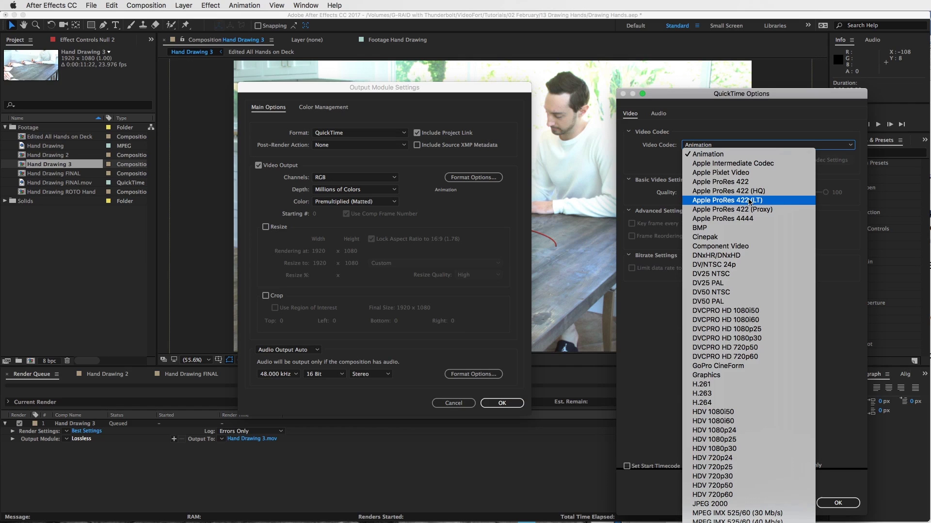
click(842, 260)
click(838, 503)
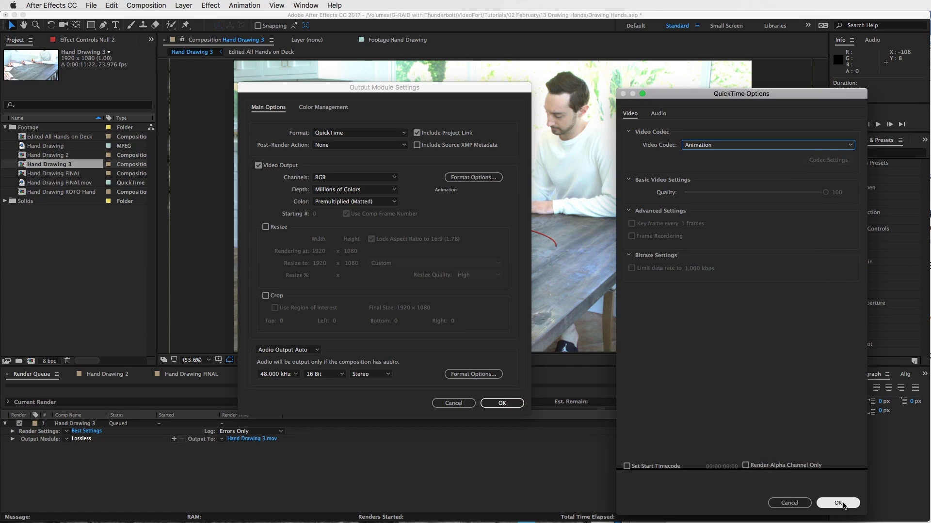
click(464, 405)
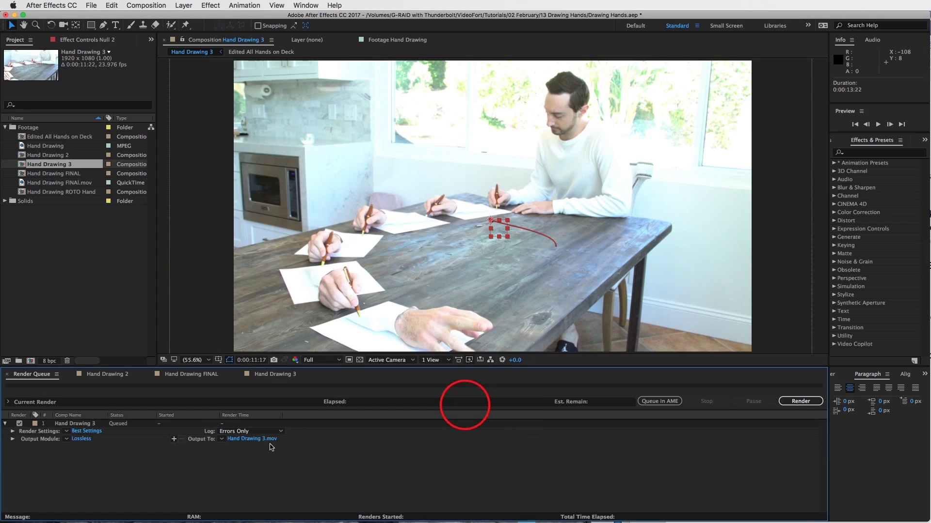